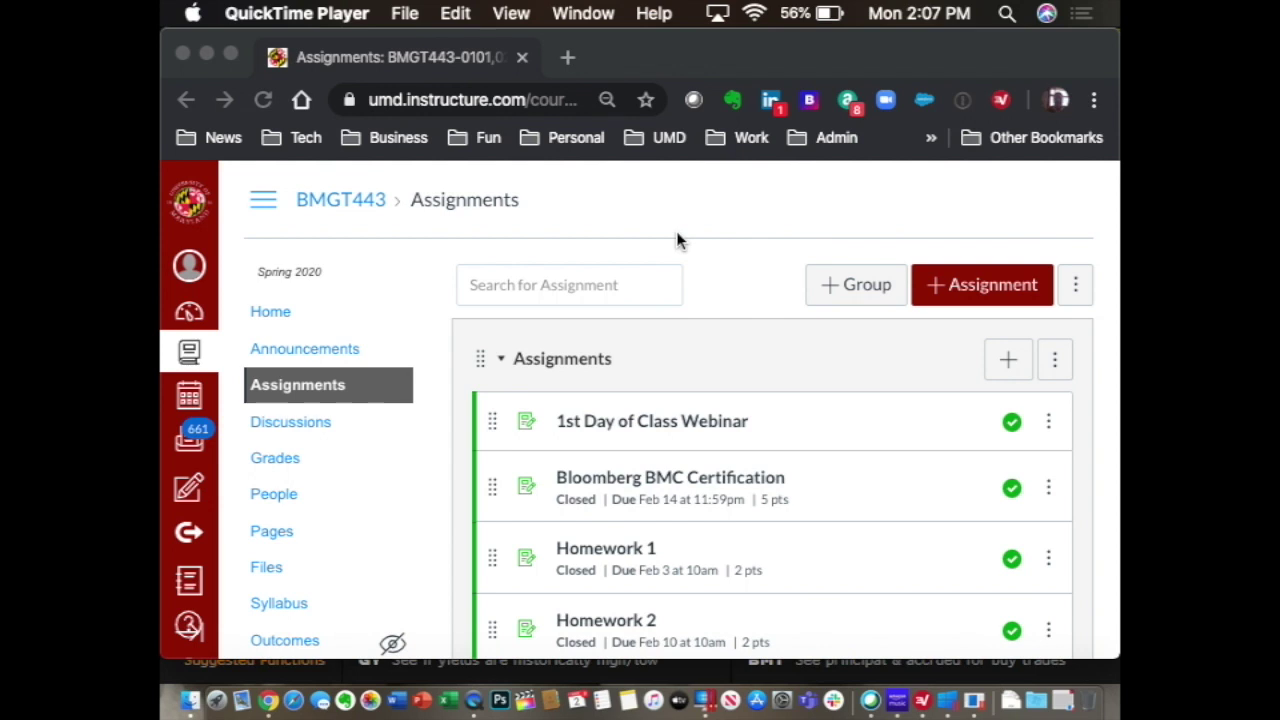
# - Switch to Bloomberg and examine the US Treasury Actives yield curve at the short tenors and the 10-year point
pyautogui.click(707, 700)
pyautogui.click(309, 175)
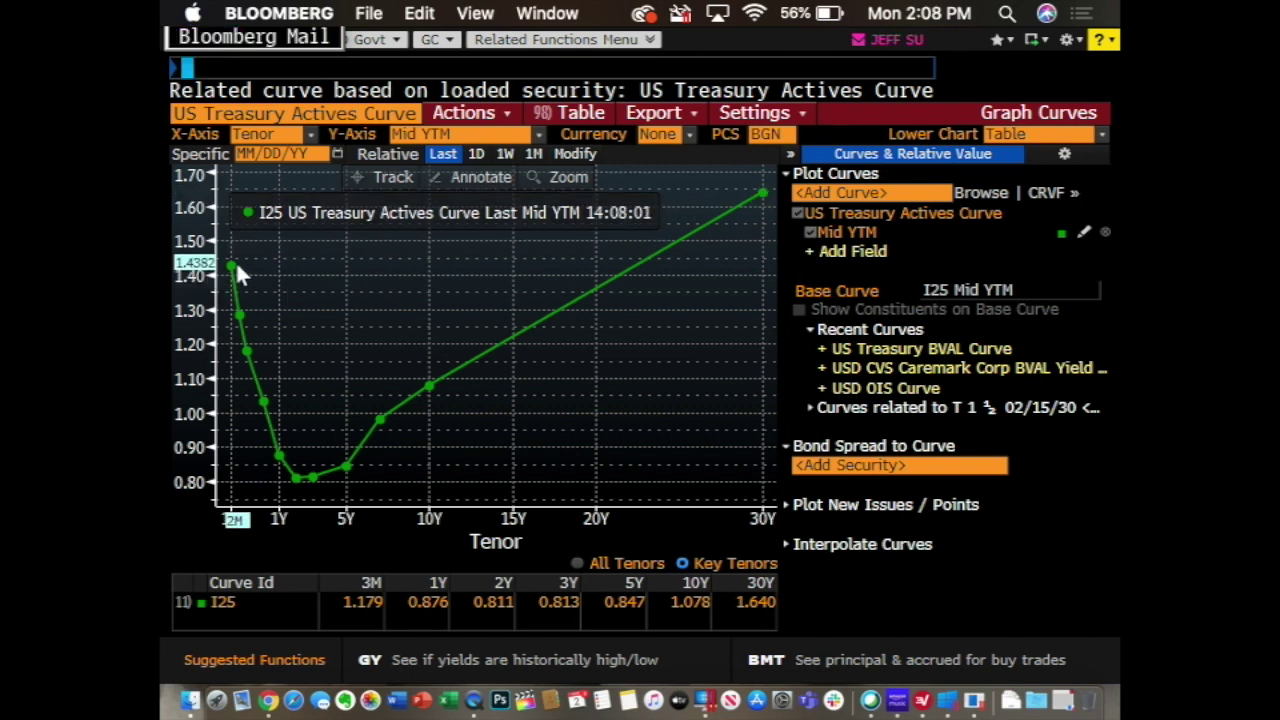
pyautogui.moveTo(233, 274)
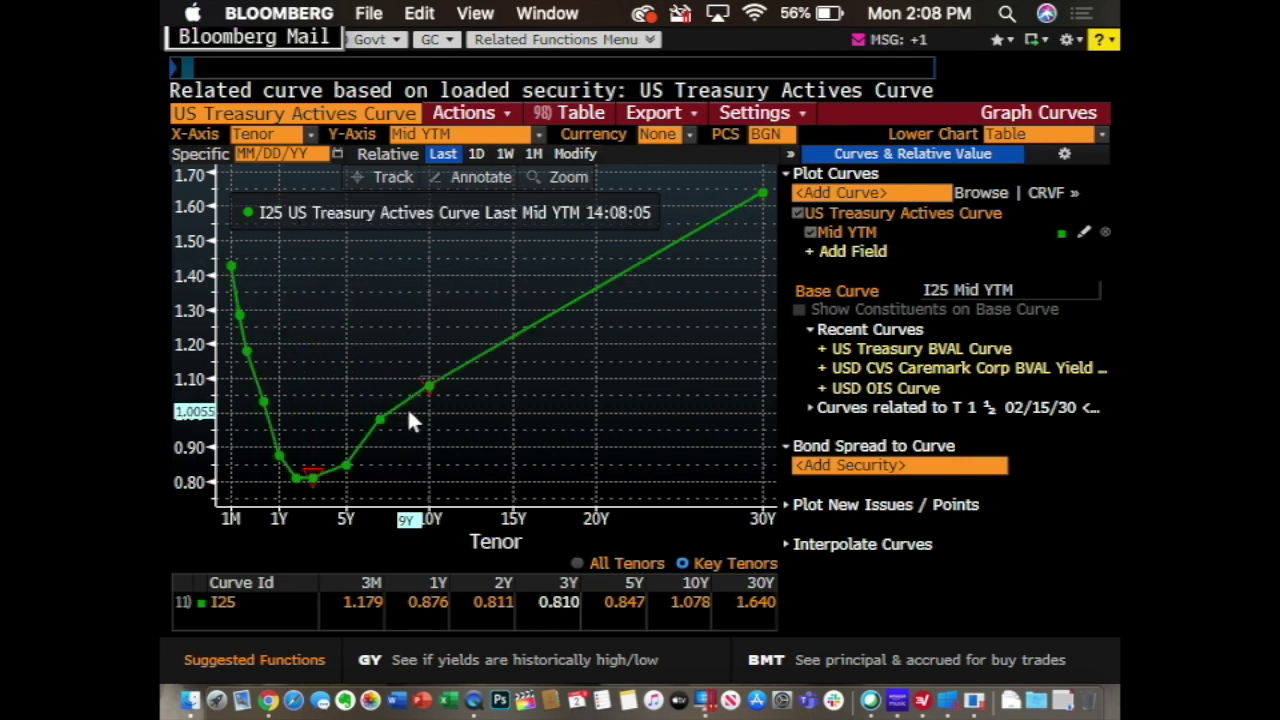
pyautogui.moveTo(425, 395)
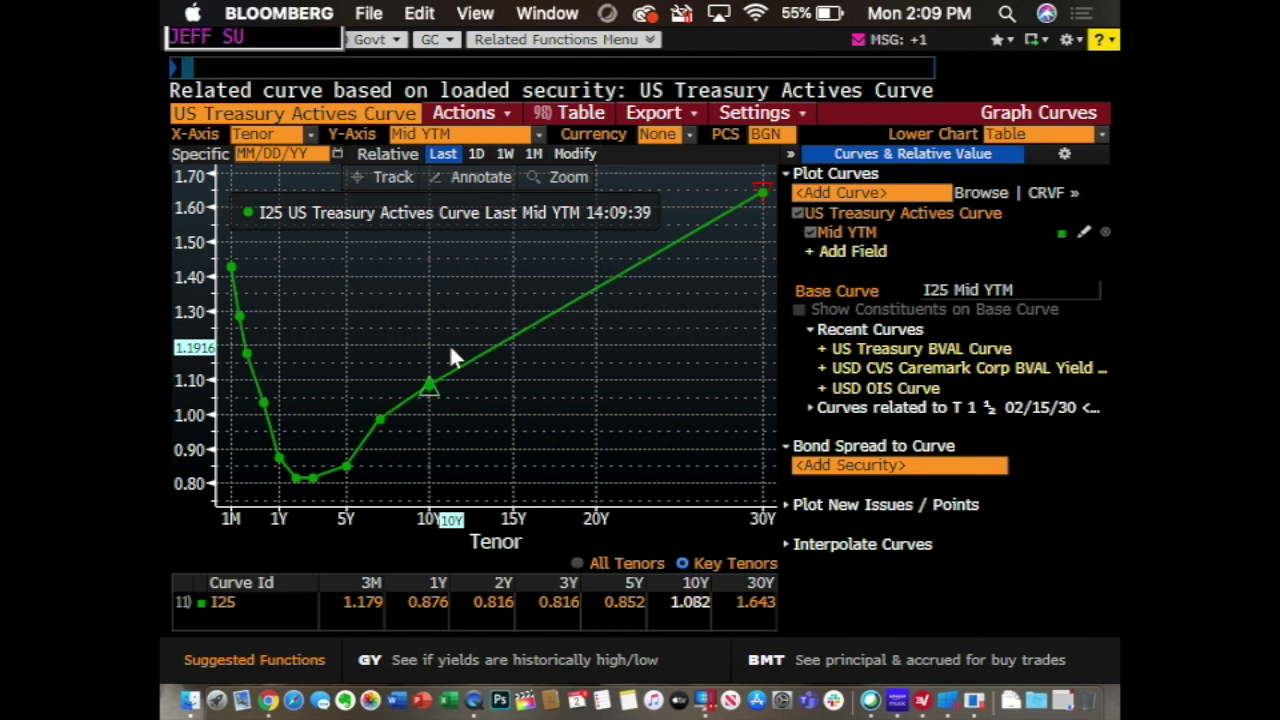
# - Open the Economic Forecasts function (ECFC) for the United States
pyautogui.write('ECFC')
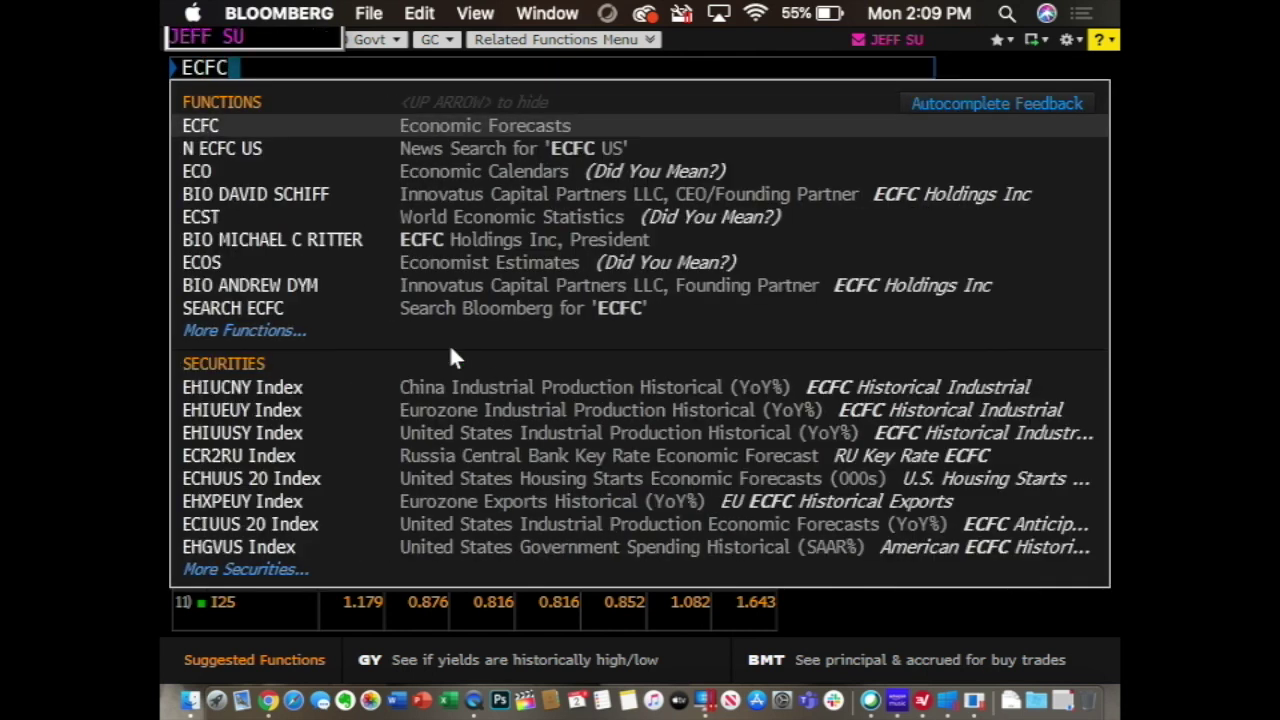
pyautogui.press('Return')
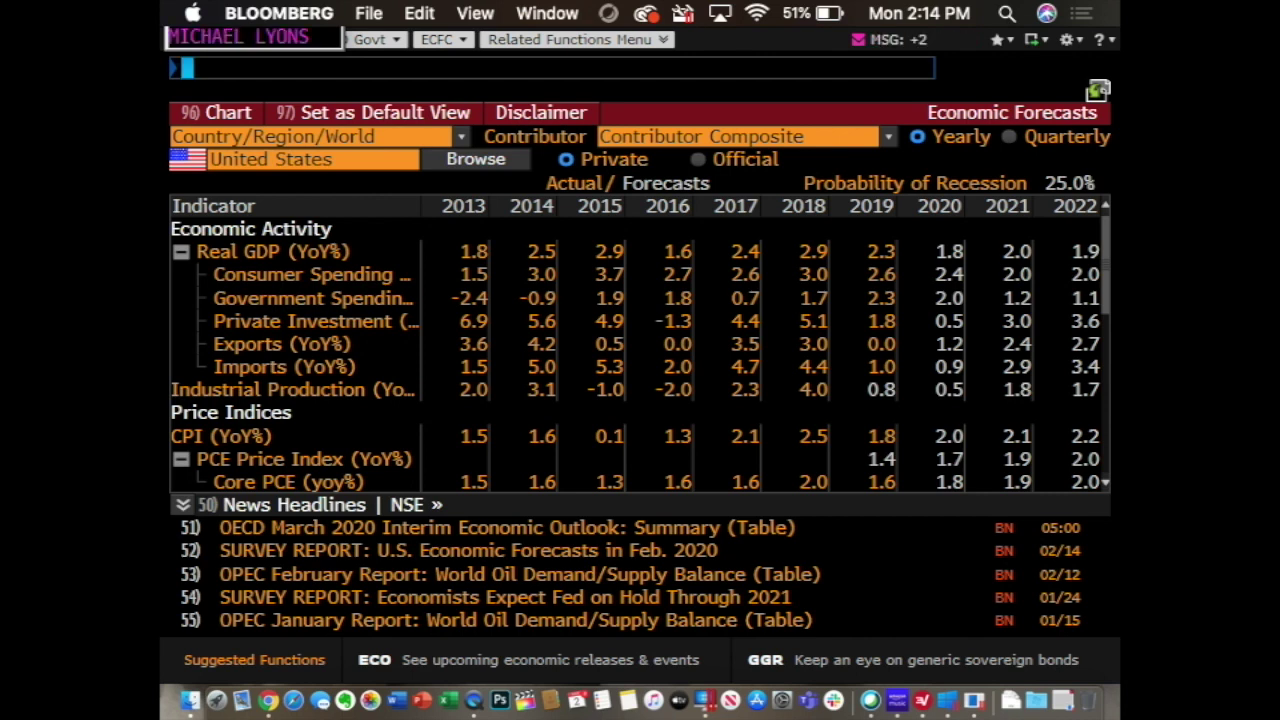
# - Open the News Trends function (TREN)
pyautogui.write('TRE')
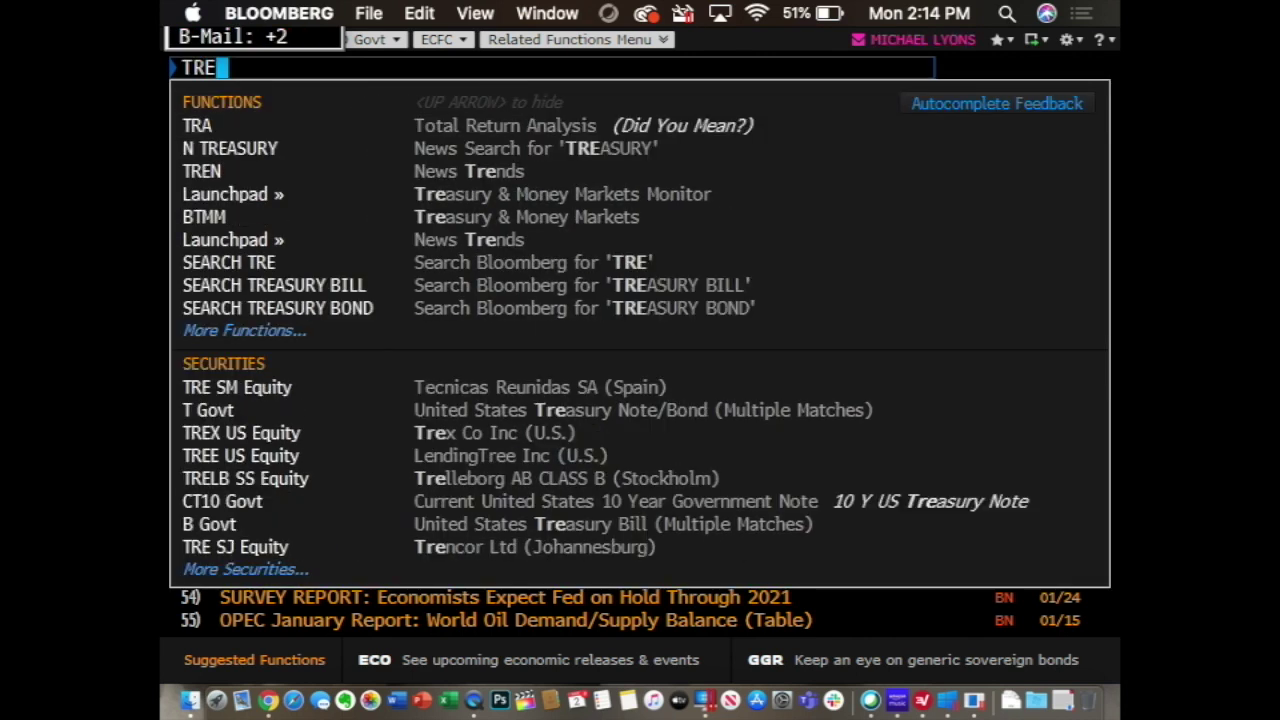
pyautogui.write('N')
pyautogui.press('Return')
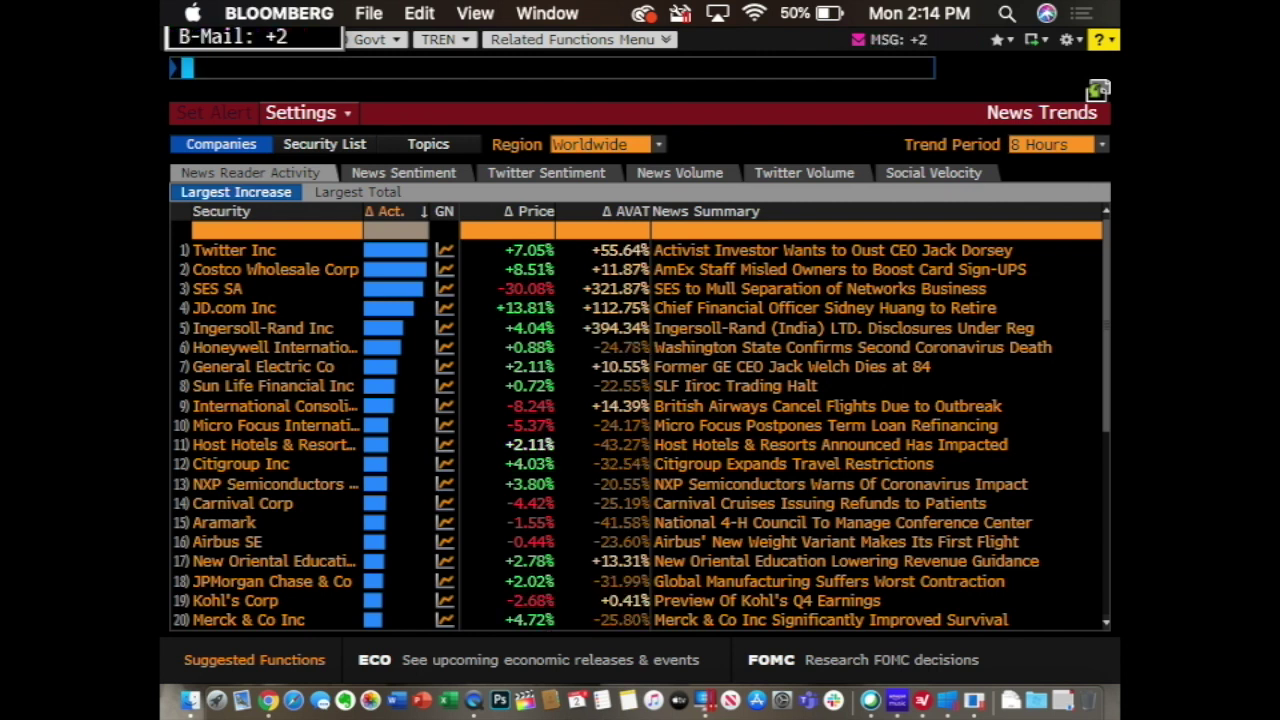
# - Look up SNAP and load the Snap Inc Class A stock, SNAP US Equity
pyautogui.write('SNA')
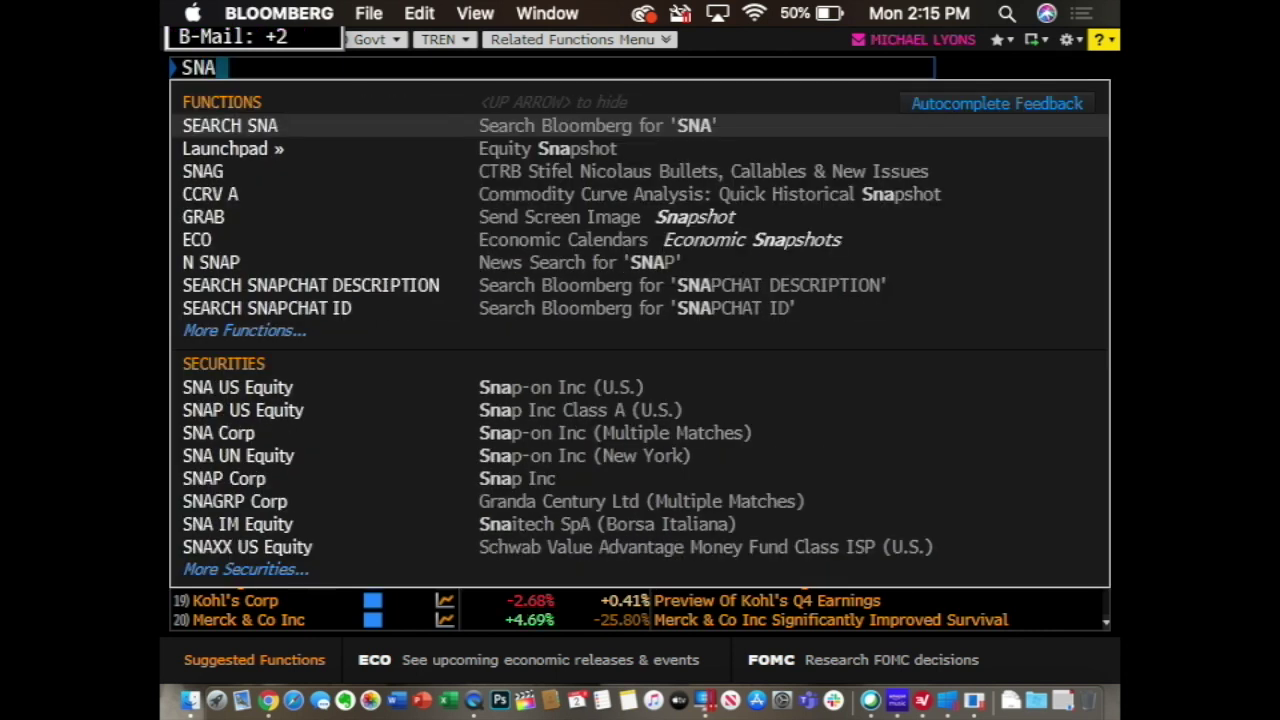
pyautogui.write('P')
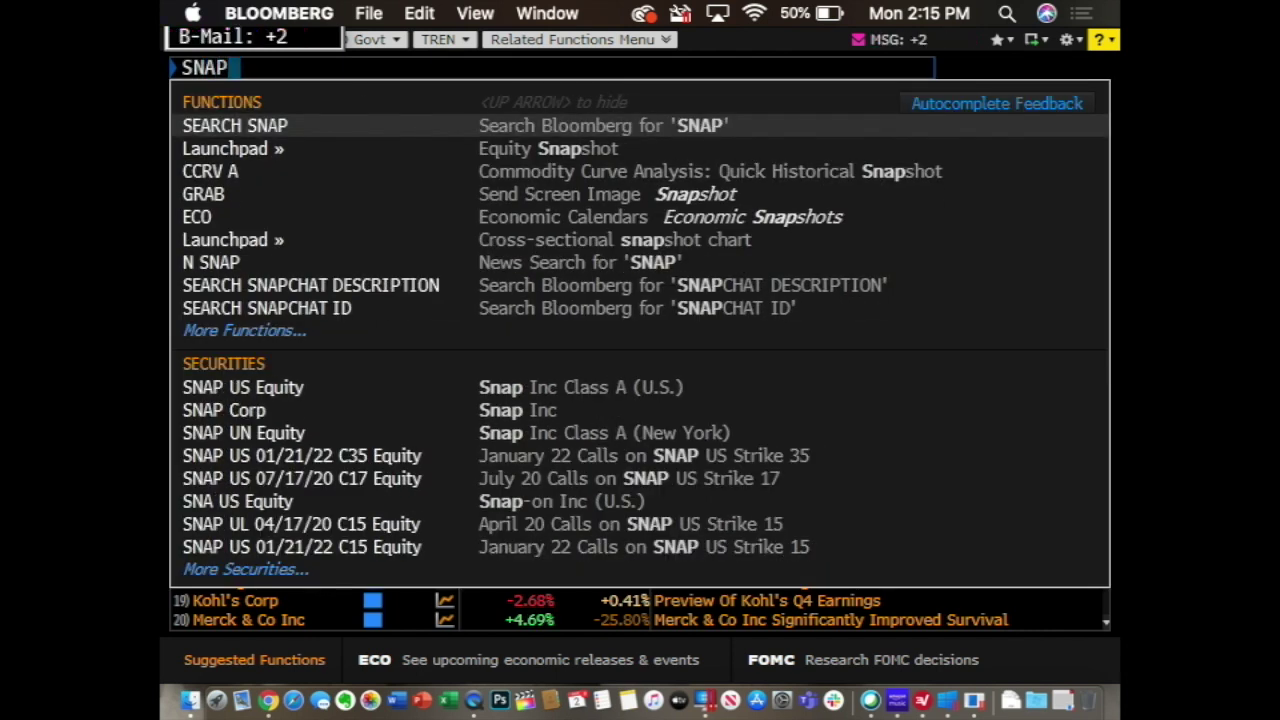
pyautogui.click(1012, 387)
# - Open the stock's line chart (GP), set its range to five years and examine the price low
pyautogui.write('GP')
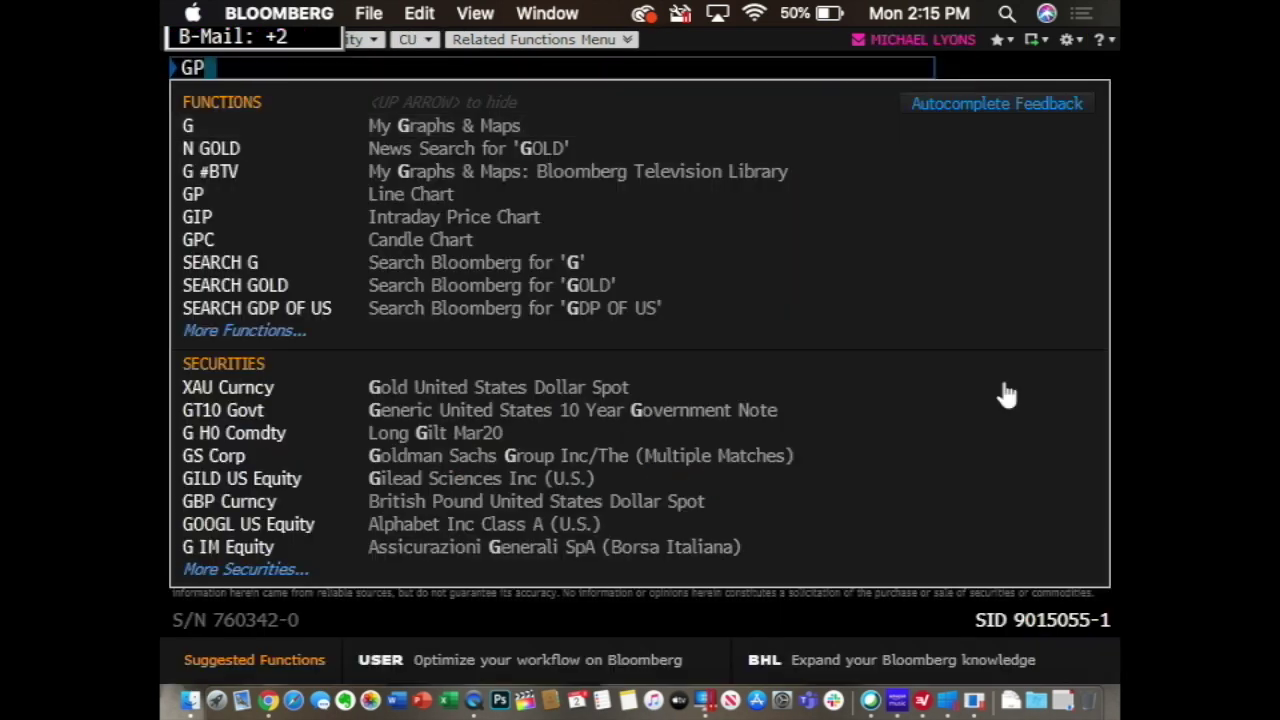
pyautogui.press('Return')
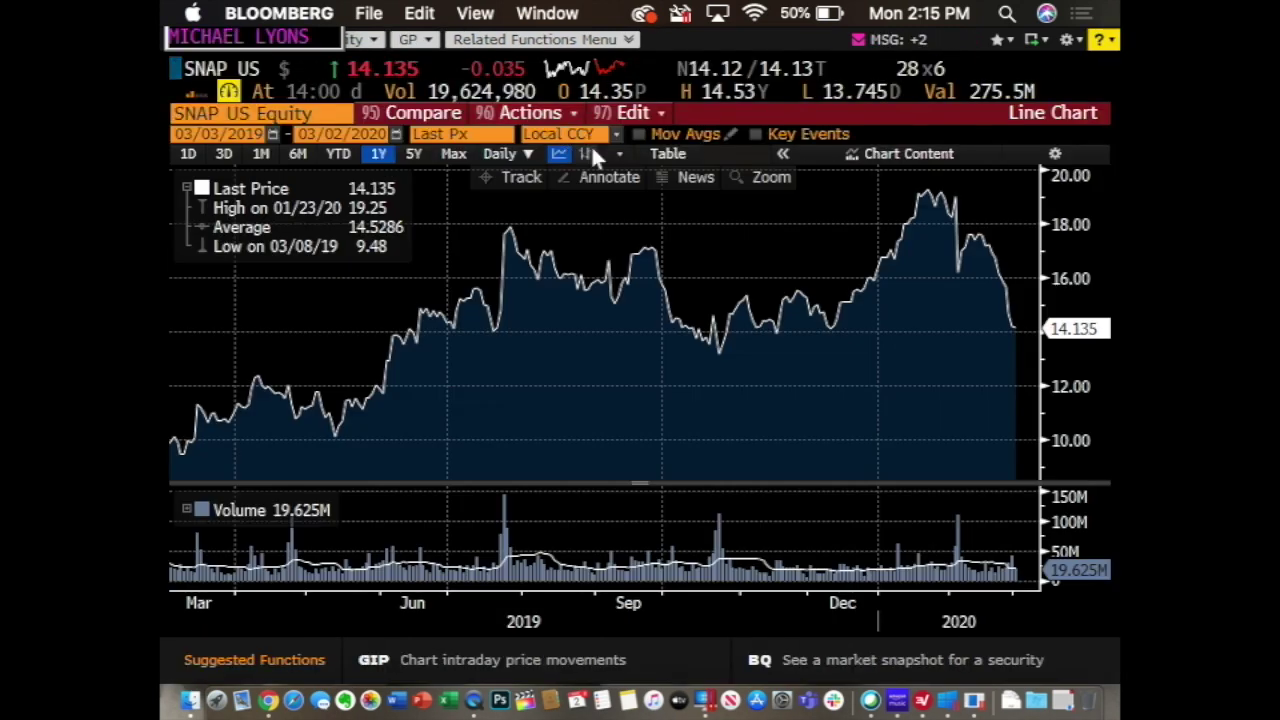
pyautogui.click(413, 157)
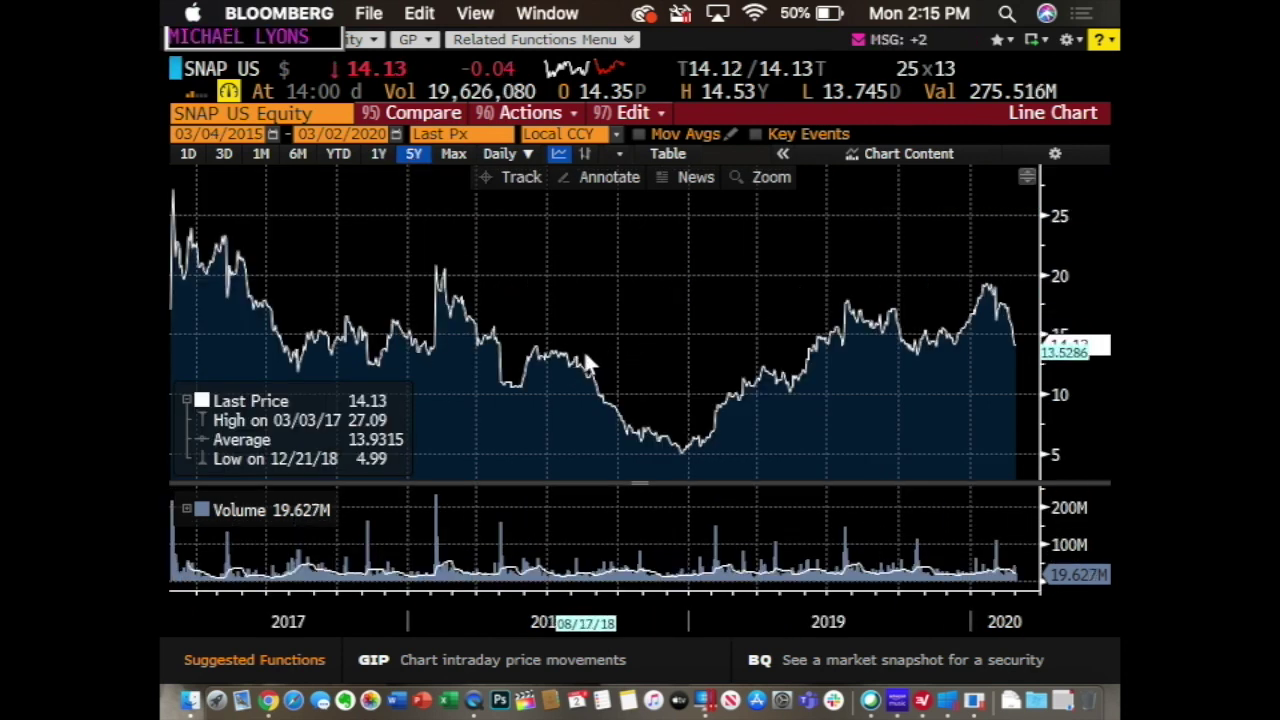
pyautogui.moveTo(700, 447)
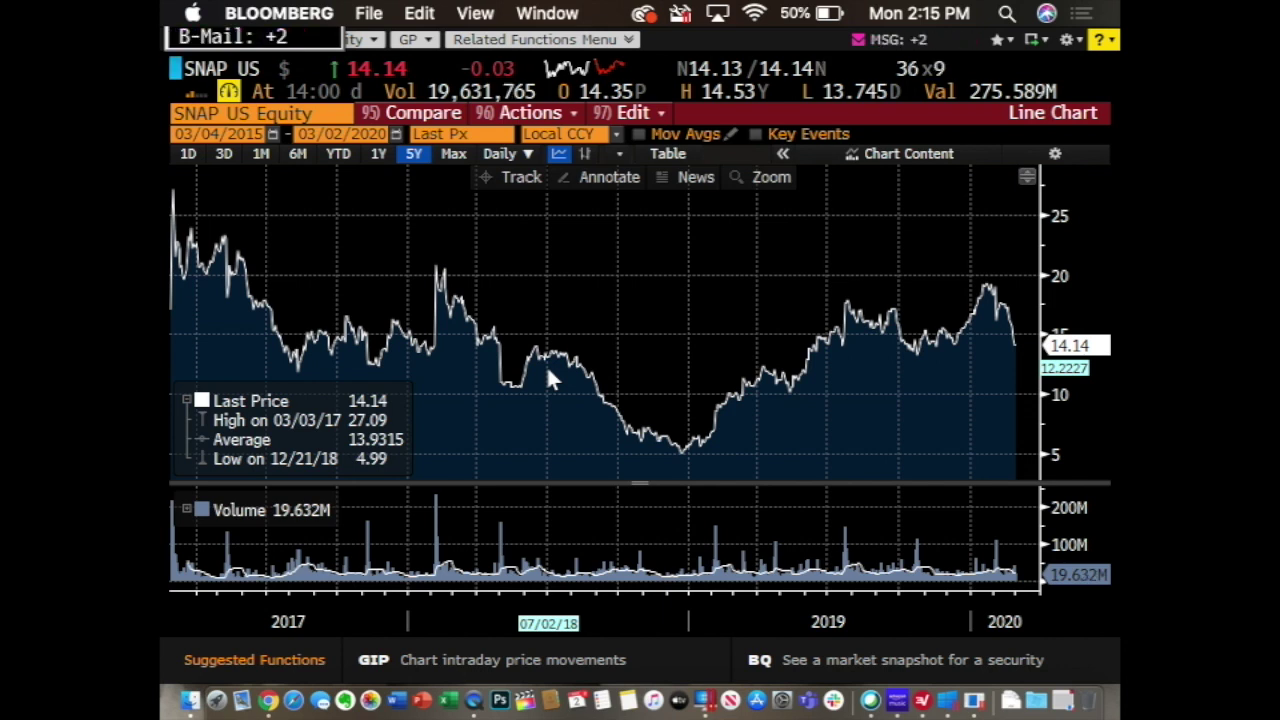
# - Reopen News Trends (TREN) and compare the companies' news sentiment with their Twitter sentiment
pyautogui.write('TREN')
pyautogui.press('Return')
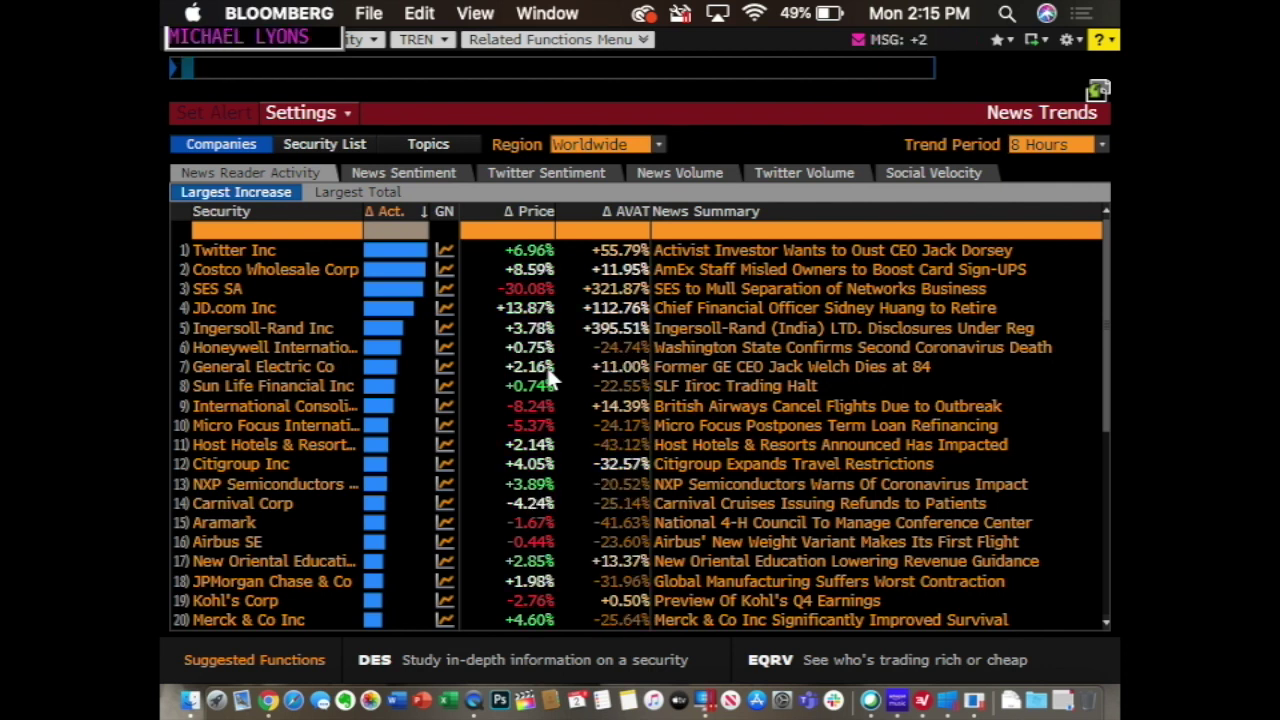
pyautogui.click(397, 171)
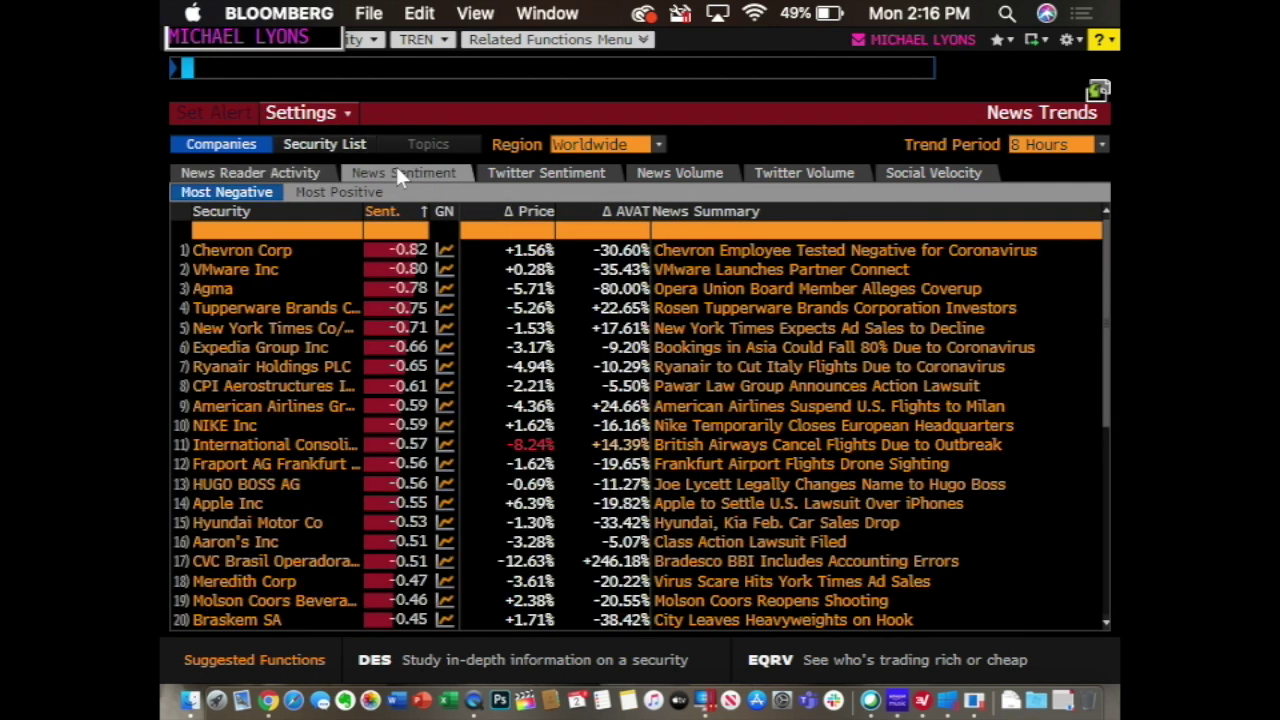
pyautogui.click(576, 170)
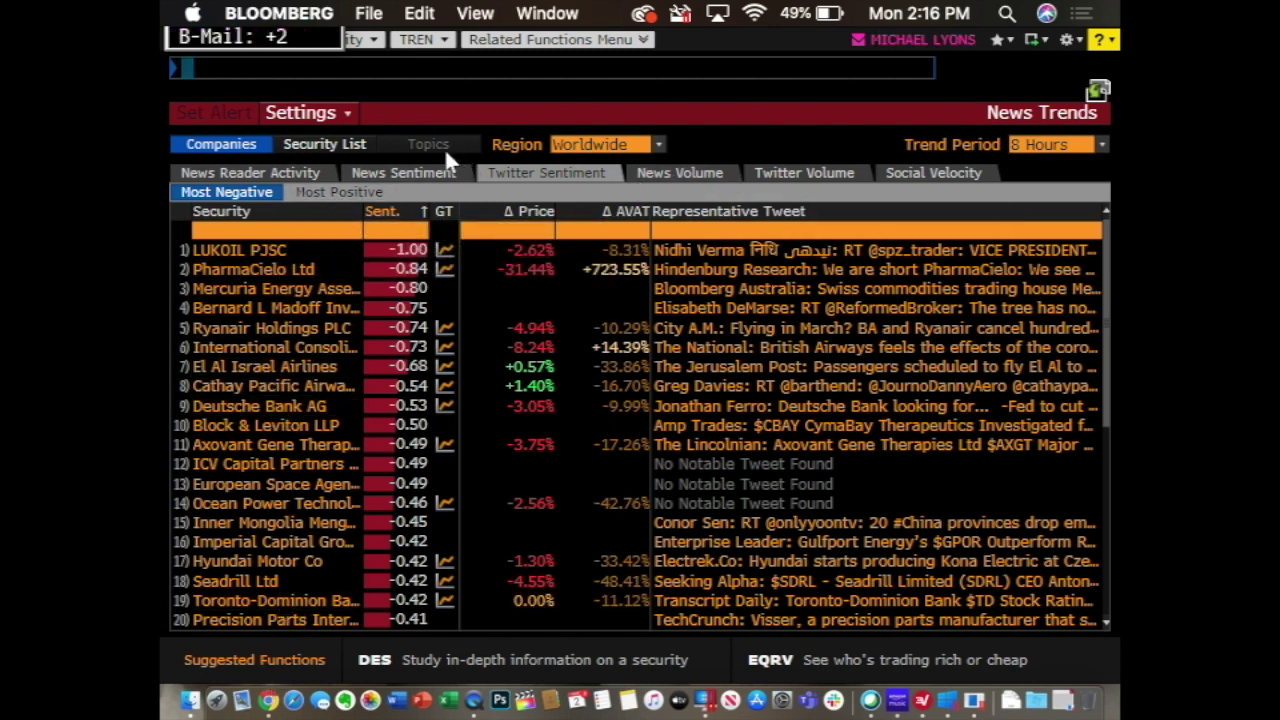
pyautogui.click(428, 176)
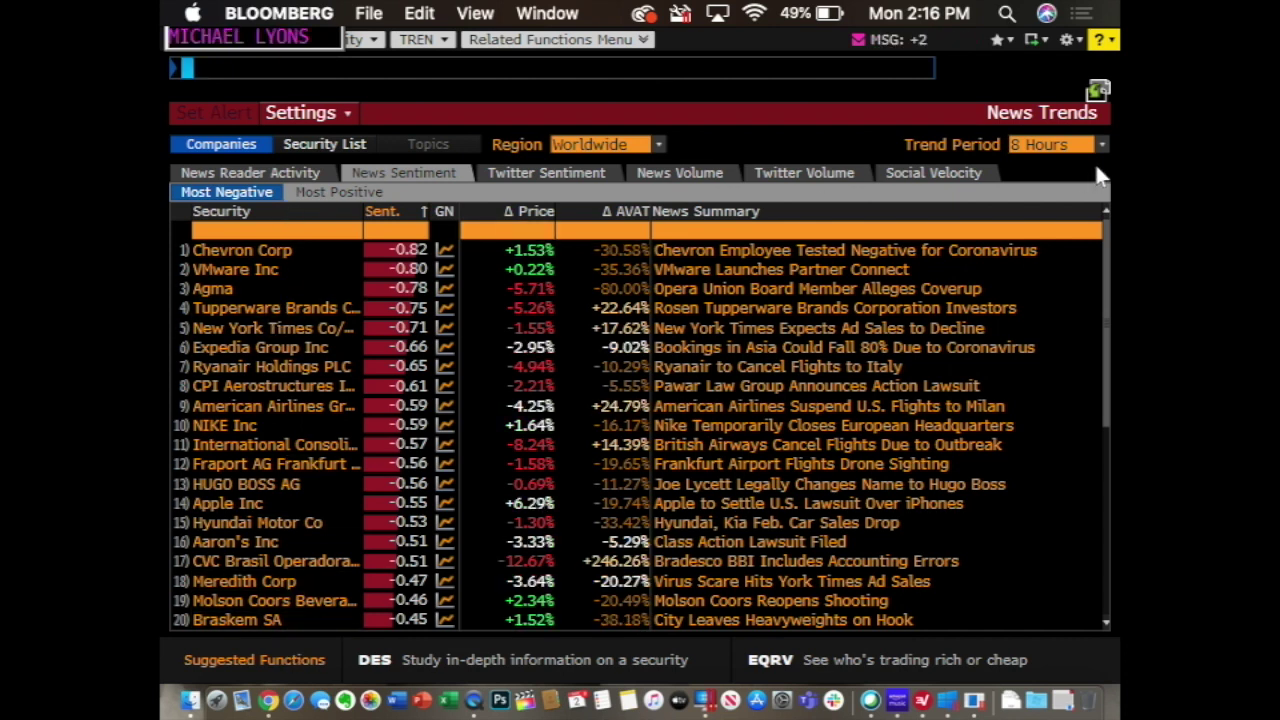
# - Check the region choices, switch the trends to a security list and load the SPX Index
pyautogui.click(659, 145)
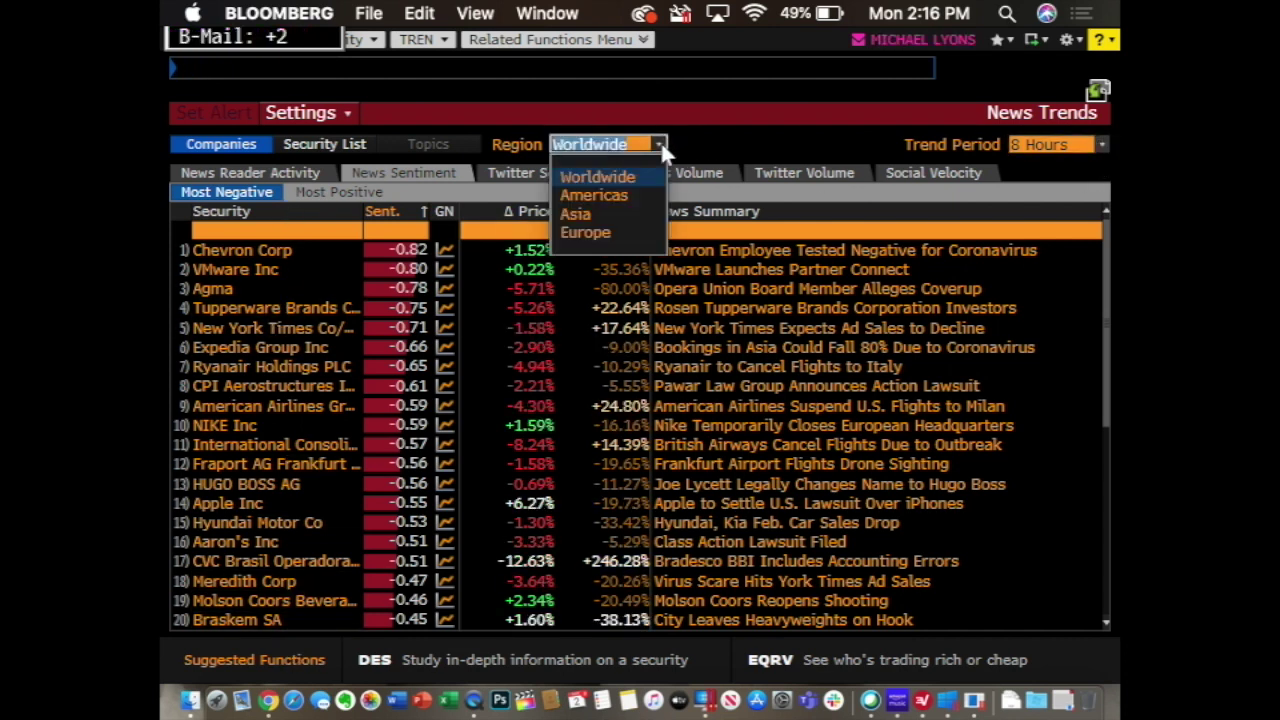
pyautogui.click(660, 143)
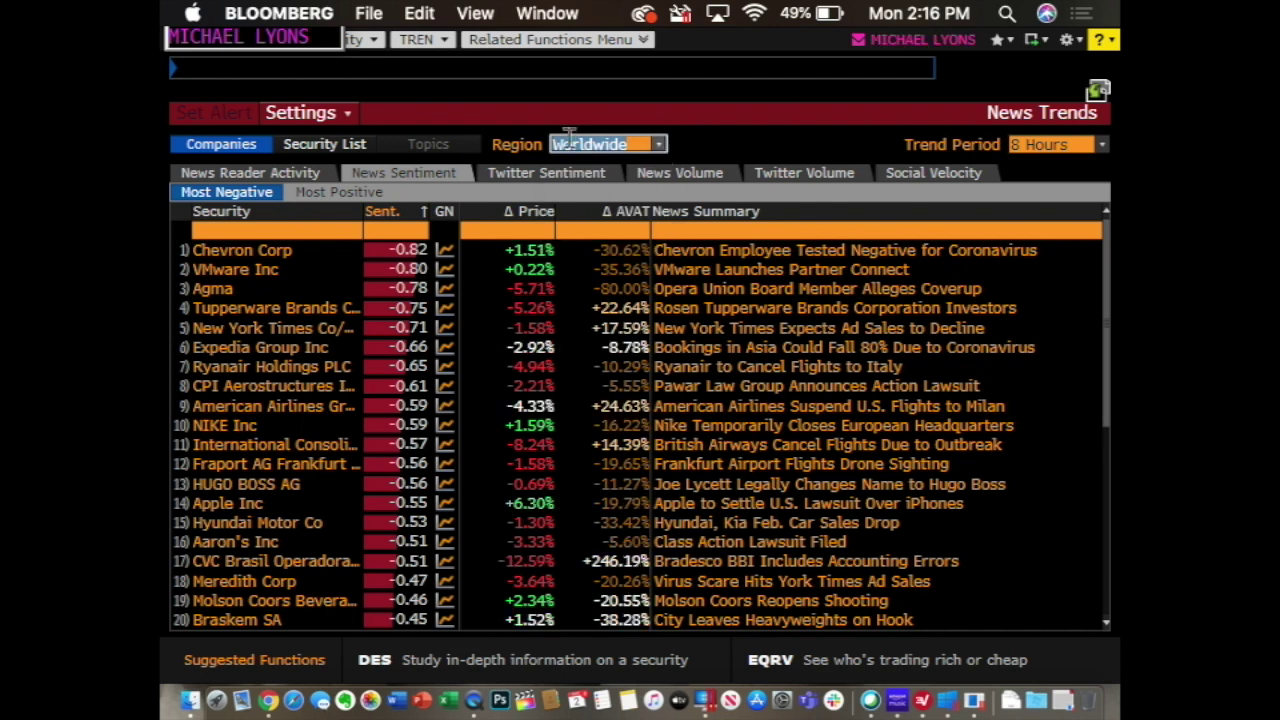
pyautogui.click(311, 139)
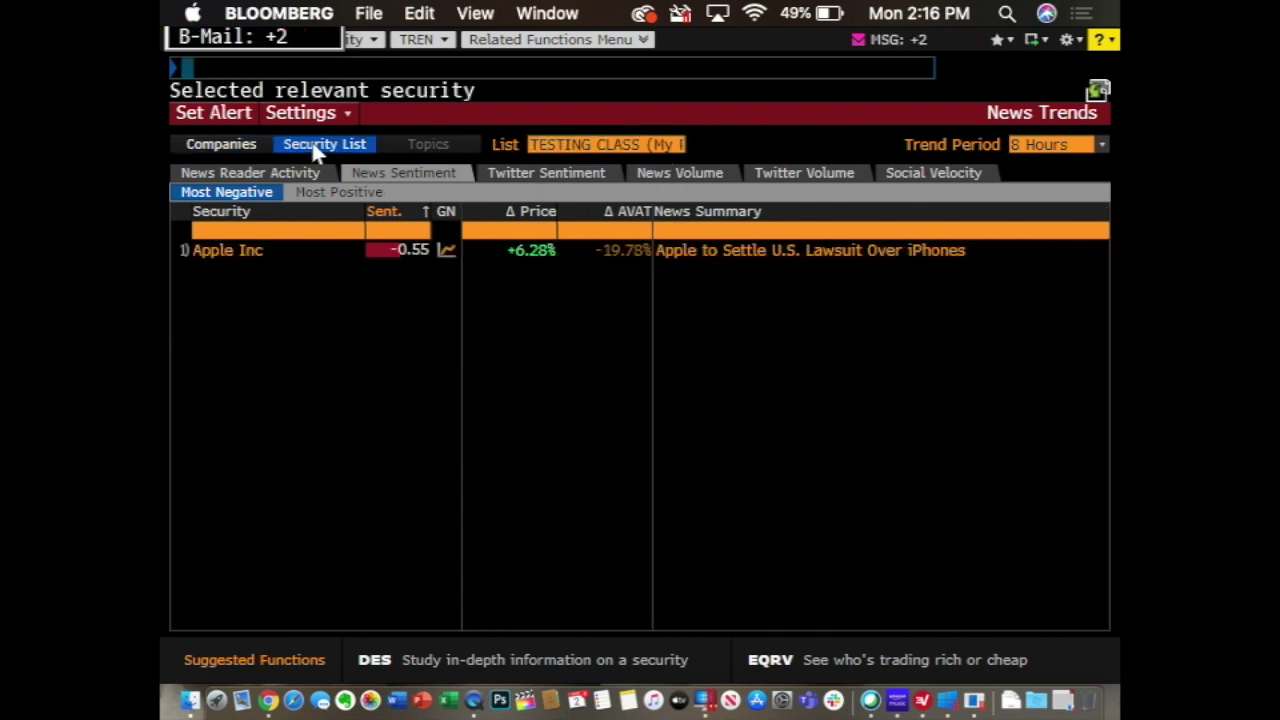
pyautogui.click(683, 144)
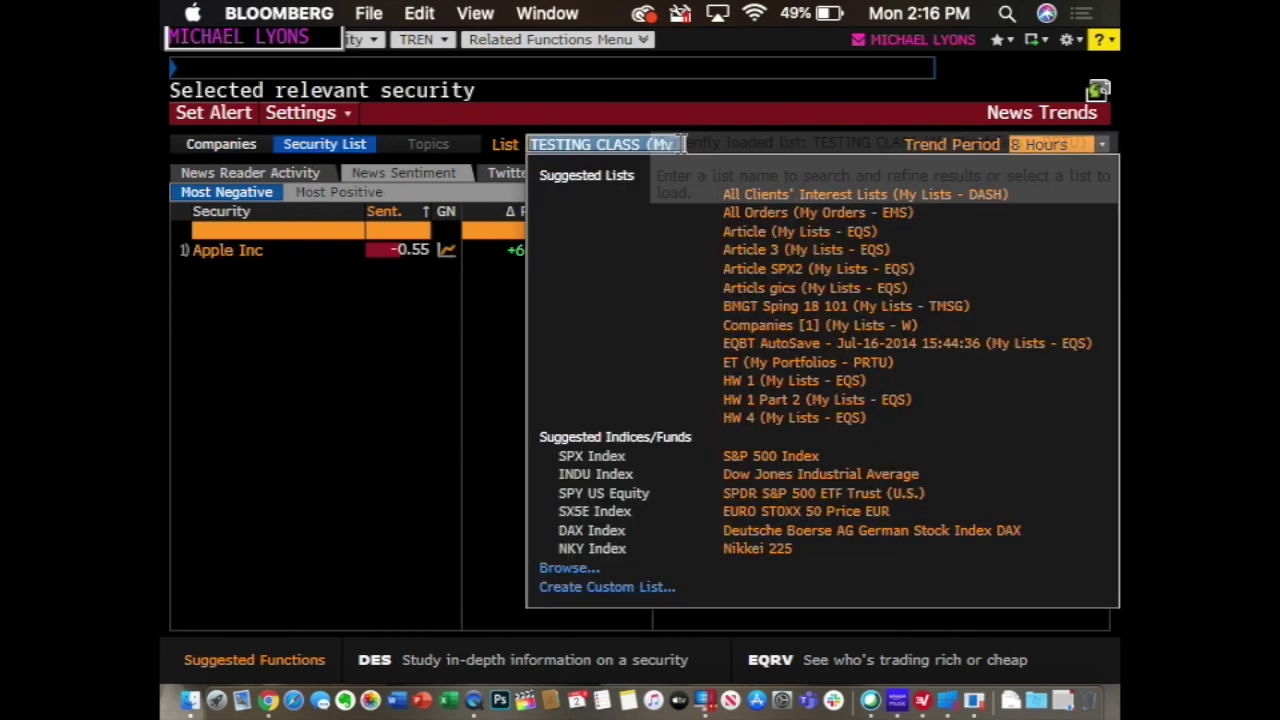
pyautogui.click(655, 456)
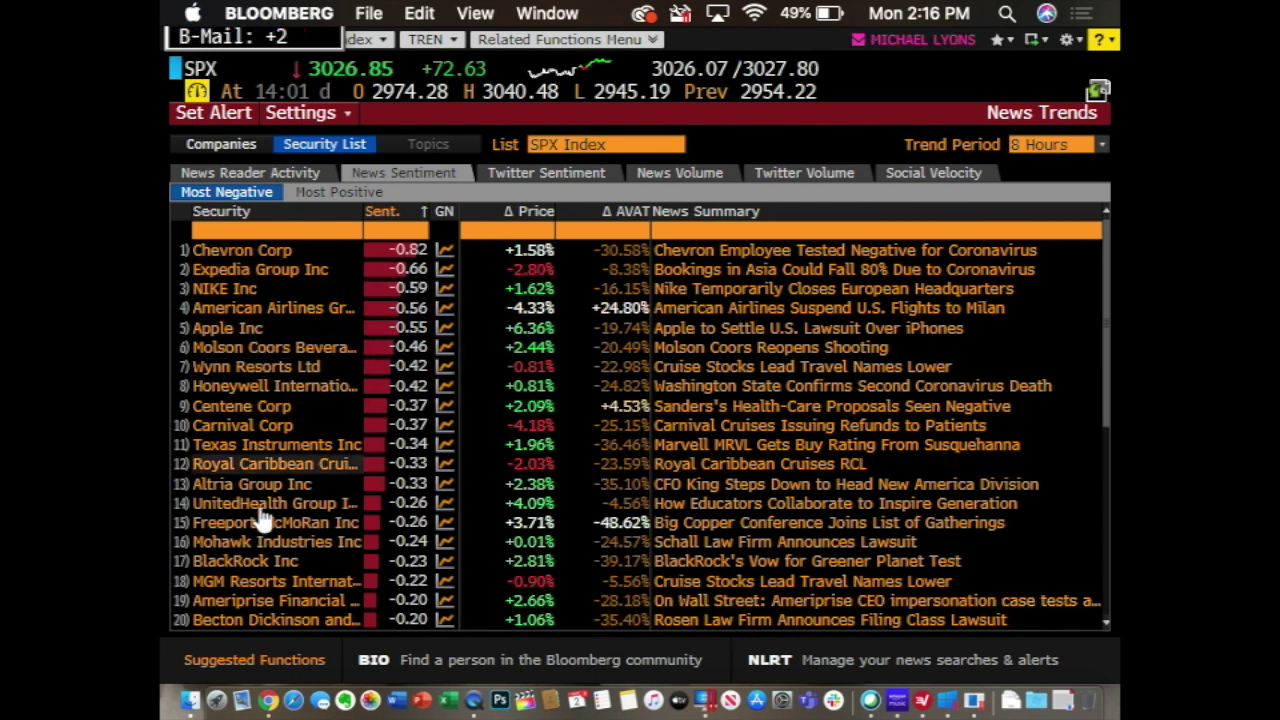
# - Set the trend period to 1 Week for the index's Twitter sentiment and compare it with the news sentiment
pyautogui.click(527, 177)
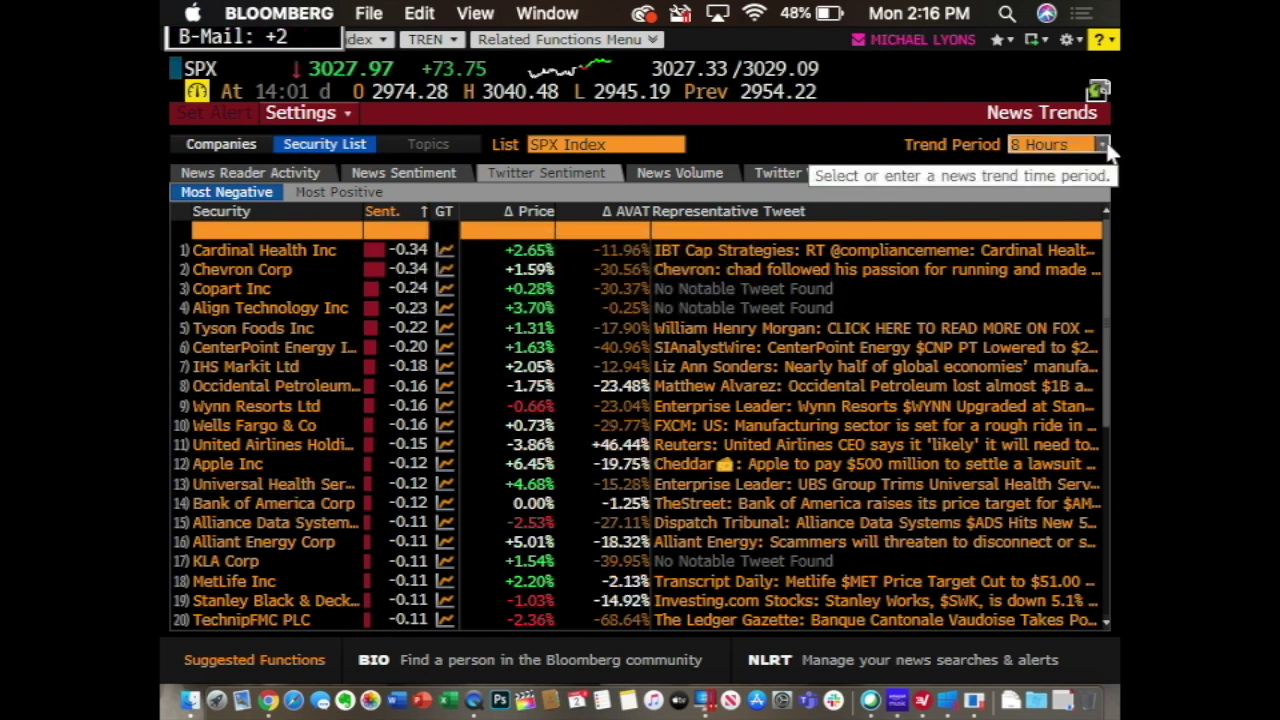
pyautogui.click(1060, 145)
pyautogui.click(1060, 232)
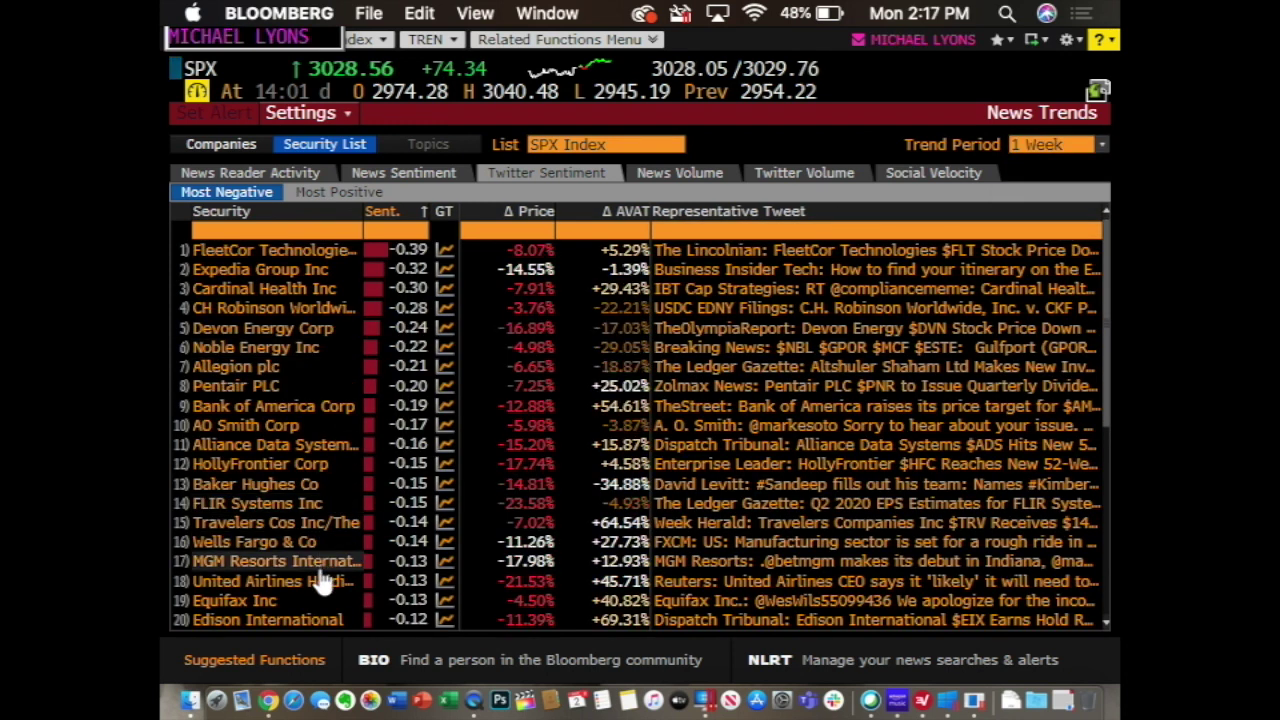
pyautogui.click(401, 176)
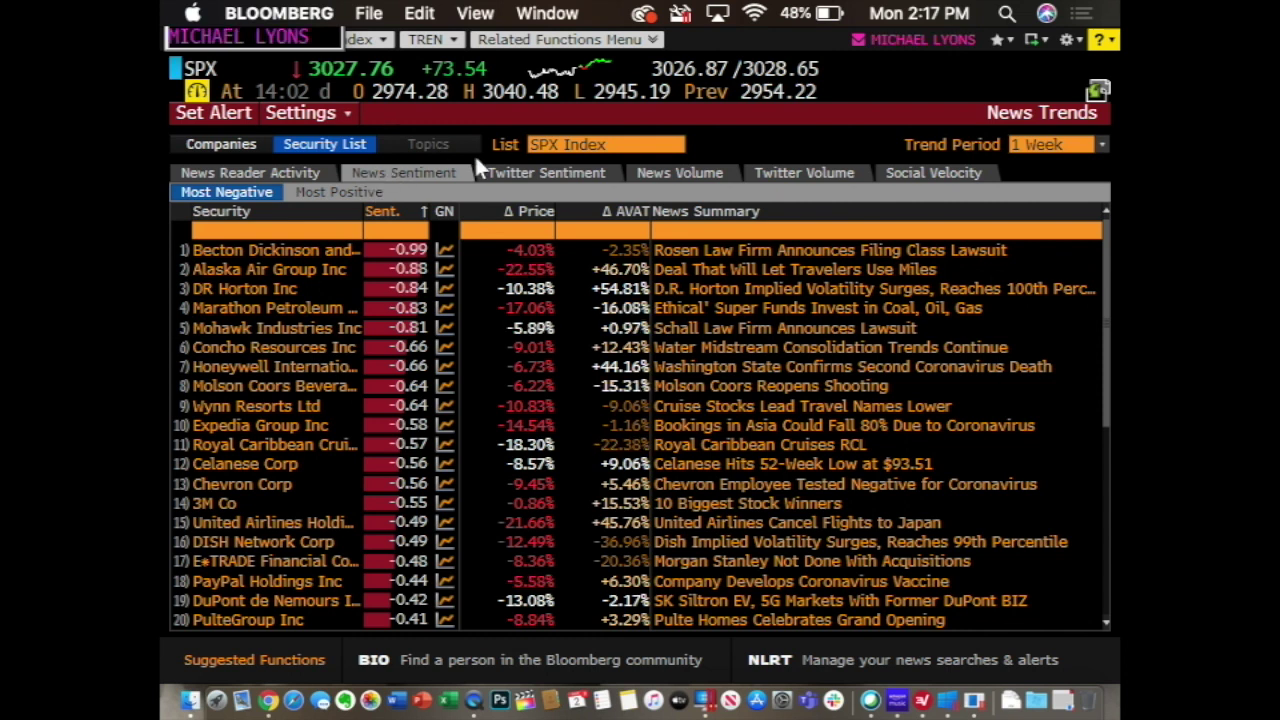
pyautogui.click(503, 176)
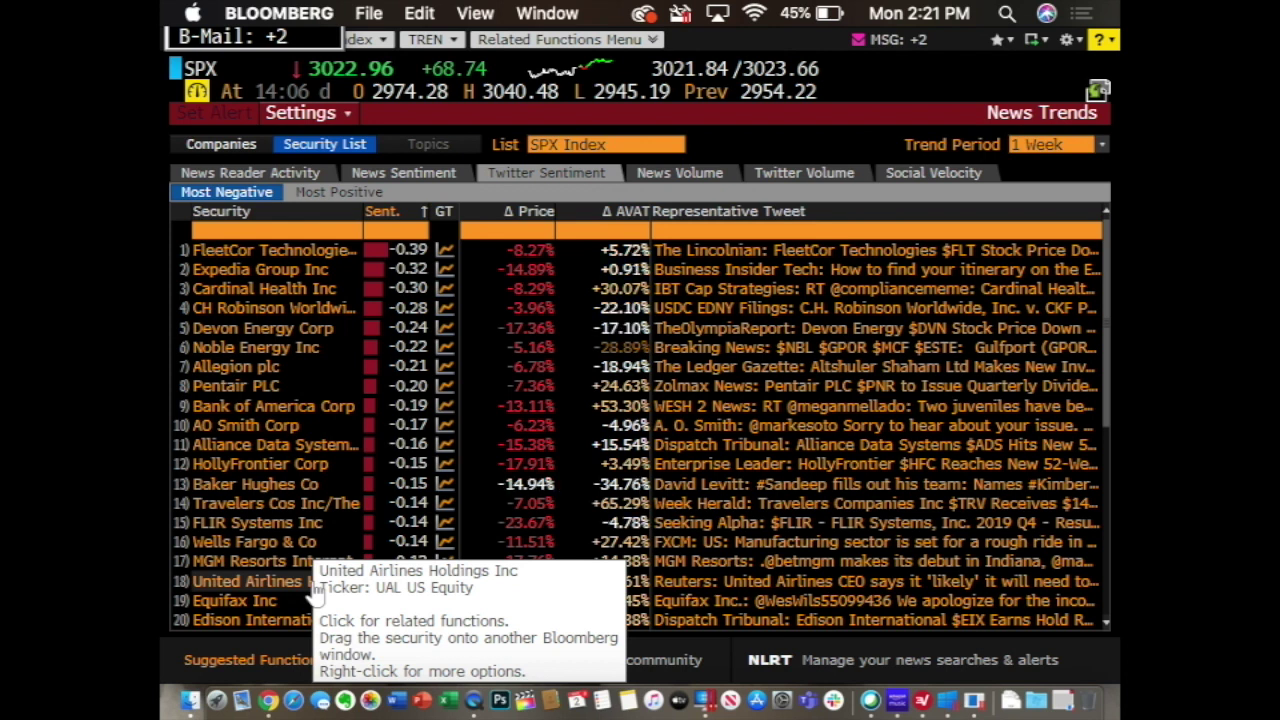
# - Open the Custom Map function (MAP) and add the Coronavirus Outbreak layer
pyautogui.write('MA')
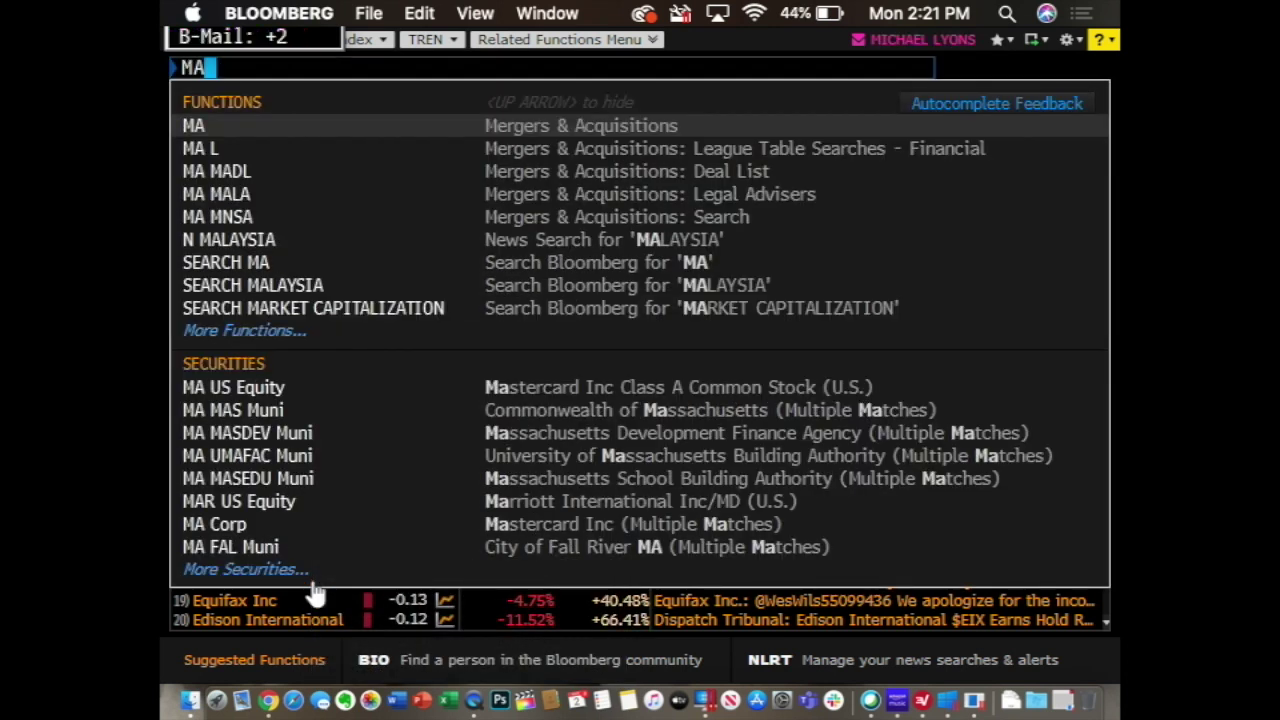
pyautogui.write('P')
pyautogui.press('Return')
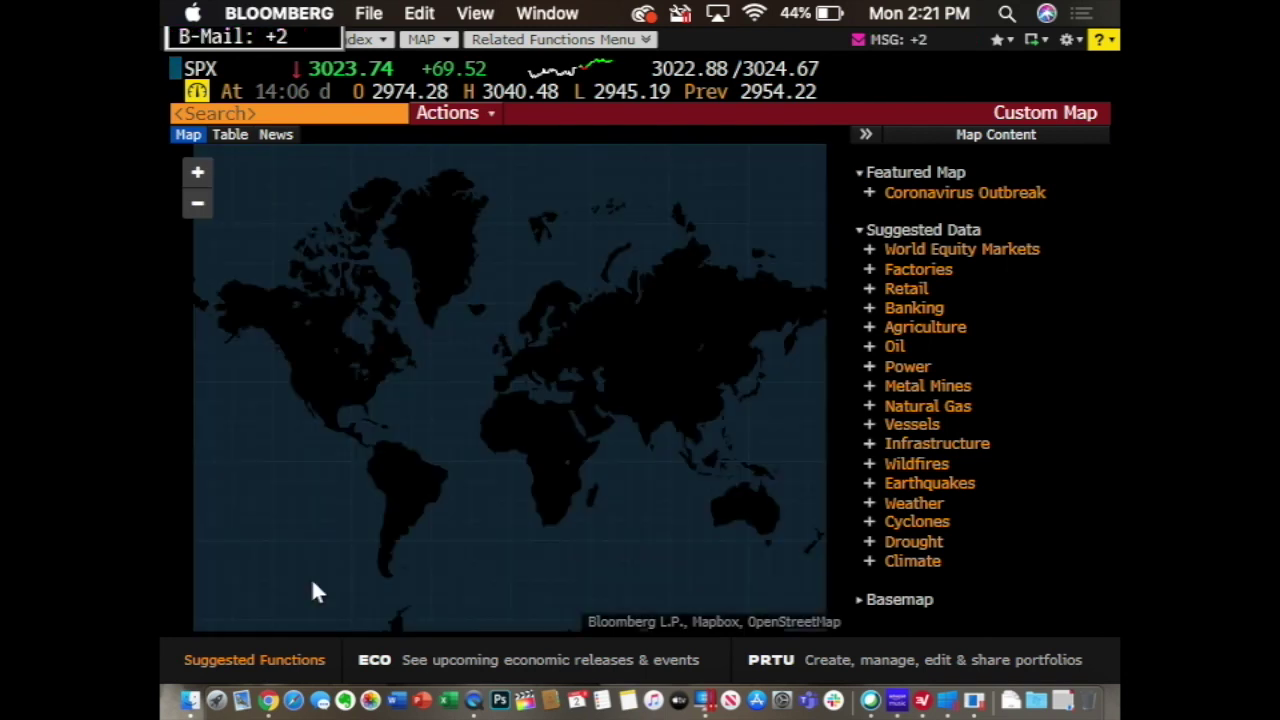
pyautogui.click(1010, 193)
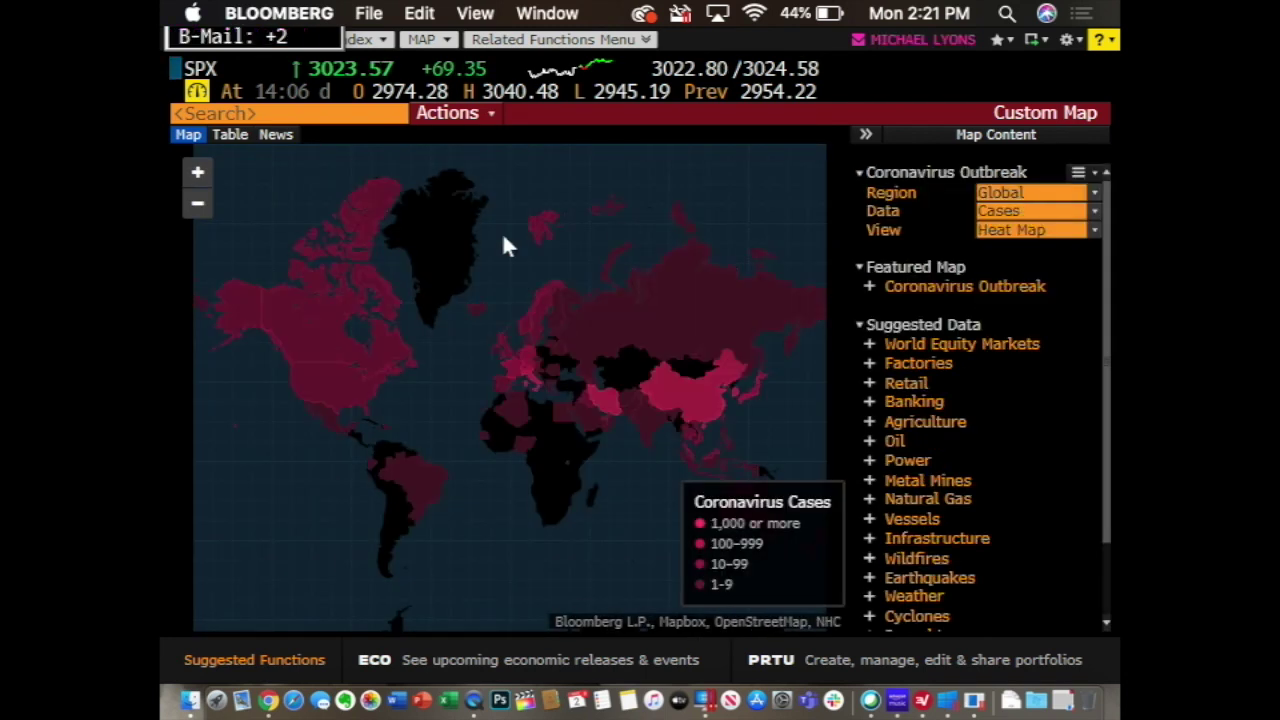
# - Add the U.S. listing of United Airlines Holdings (UAL US Equity) to the map and inspect its locations
pyautogui.click(350, 113)
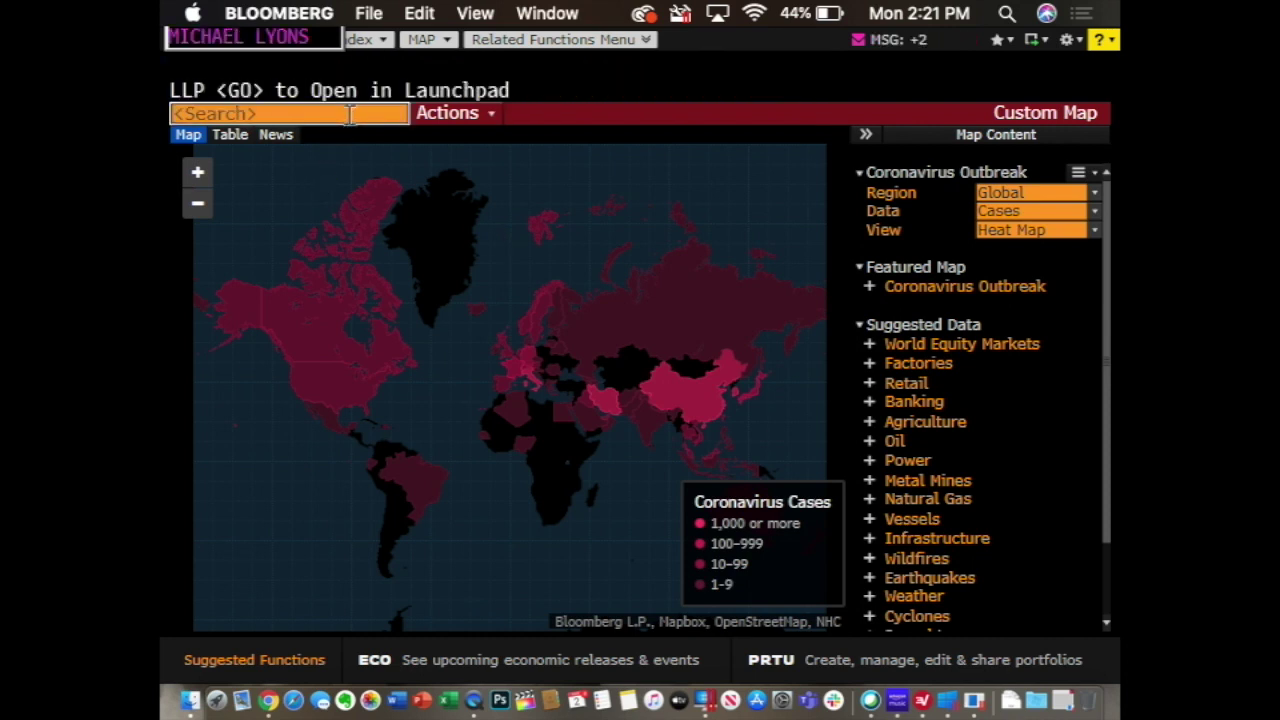
pyautogui.write('ual')
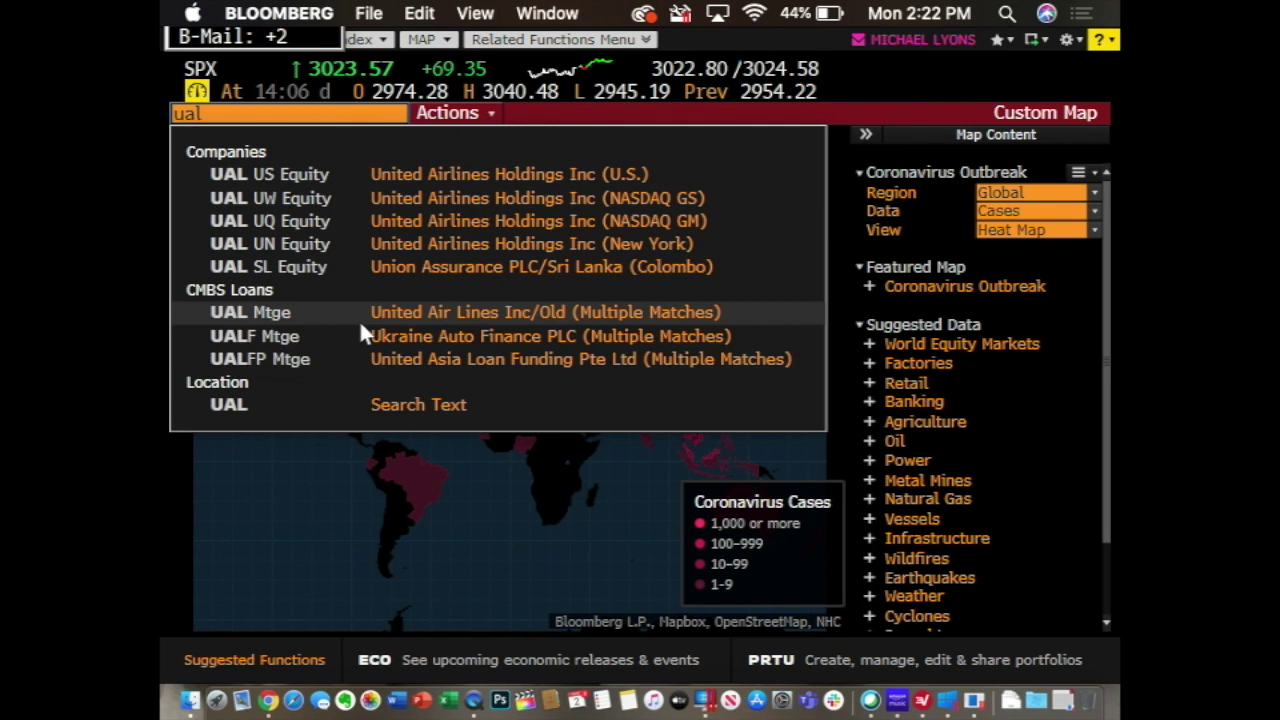
pyautogui.click(447, 170)
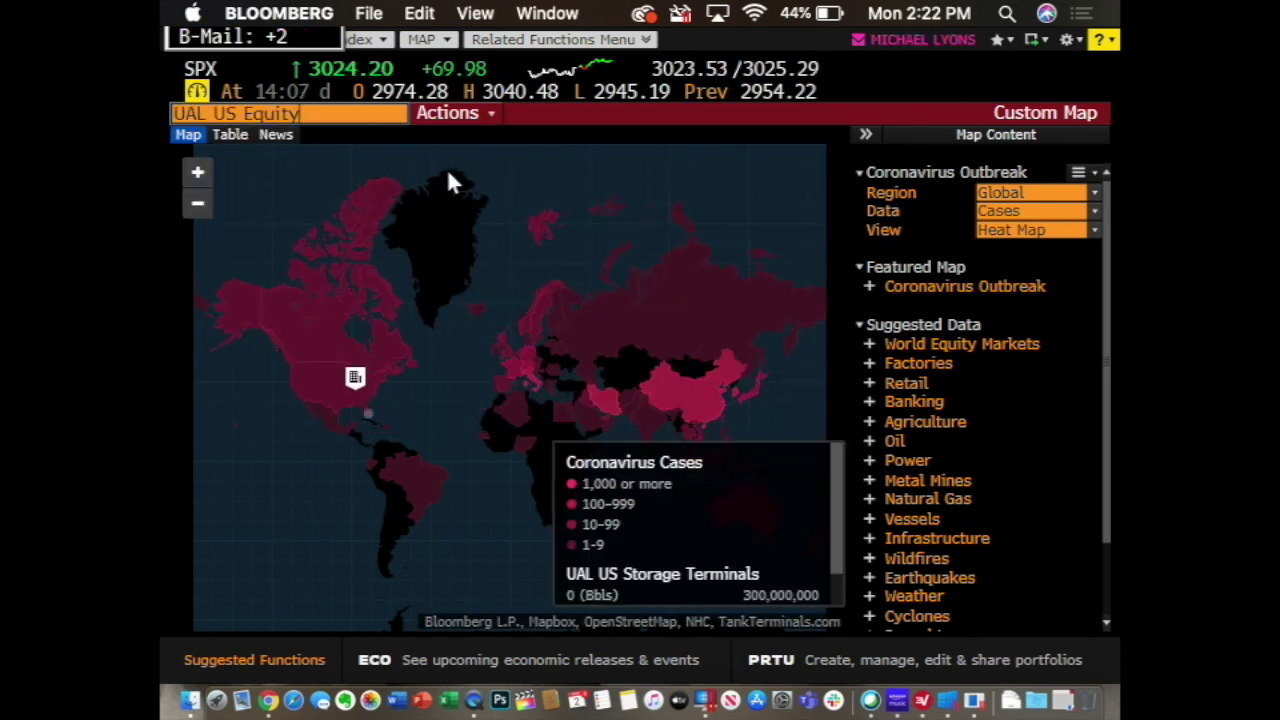
pyautogui.click(198, 205)
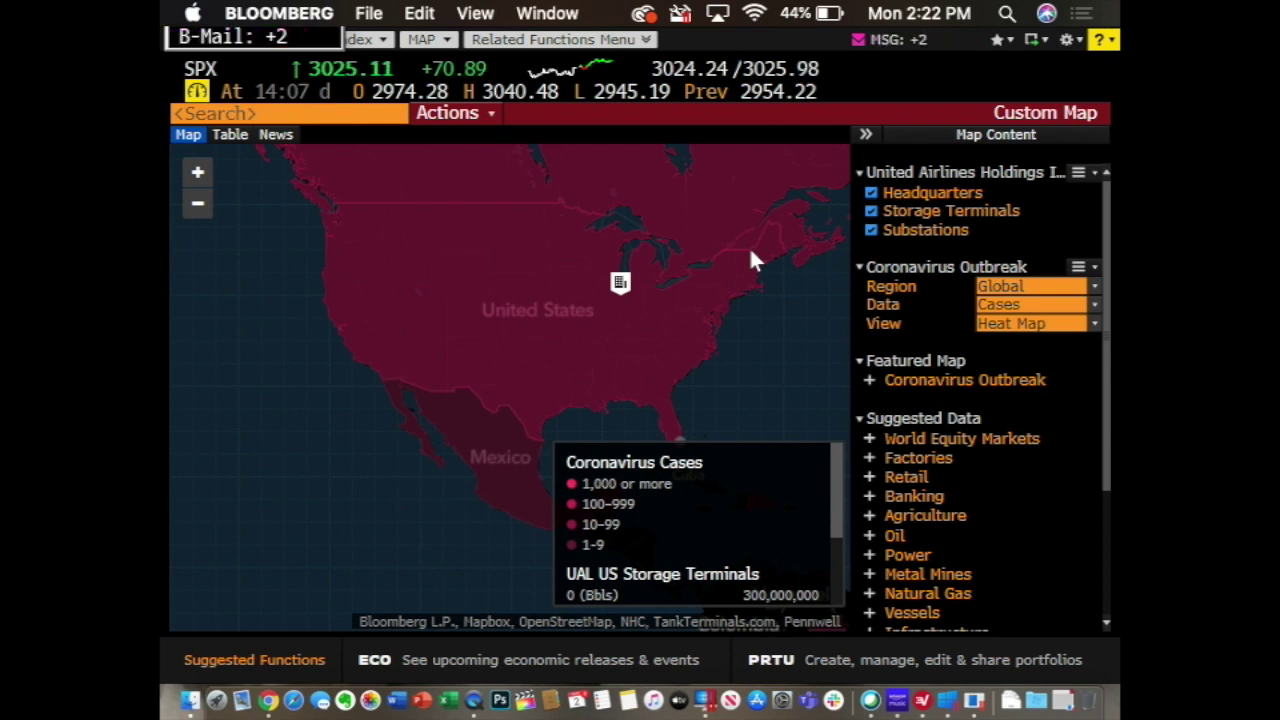
# - Add the U.S. listing of McDonald's Corp (MCD US Equity) to the coronavirus outbreak map
pyautogui.click(377, 116)
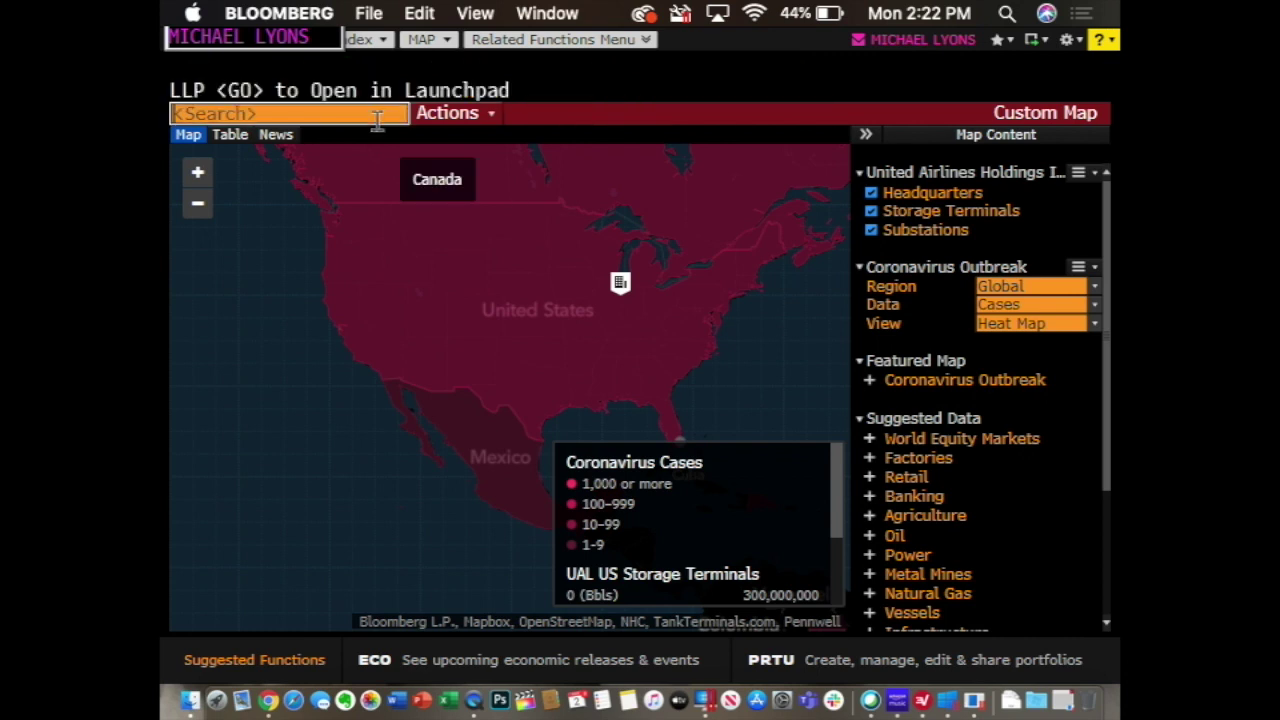
pyautogui.write('mcd')
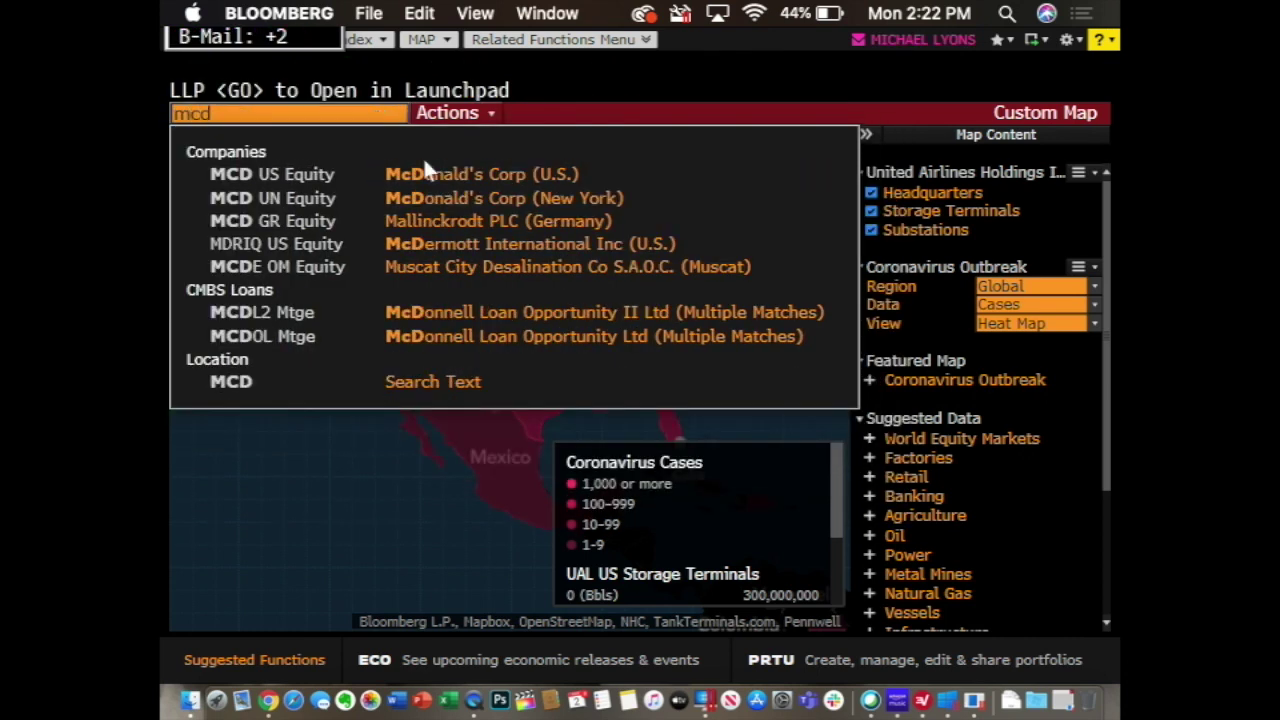
pyautogui.click(425, 172)
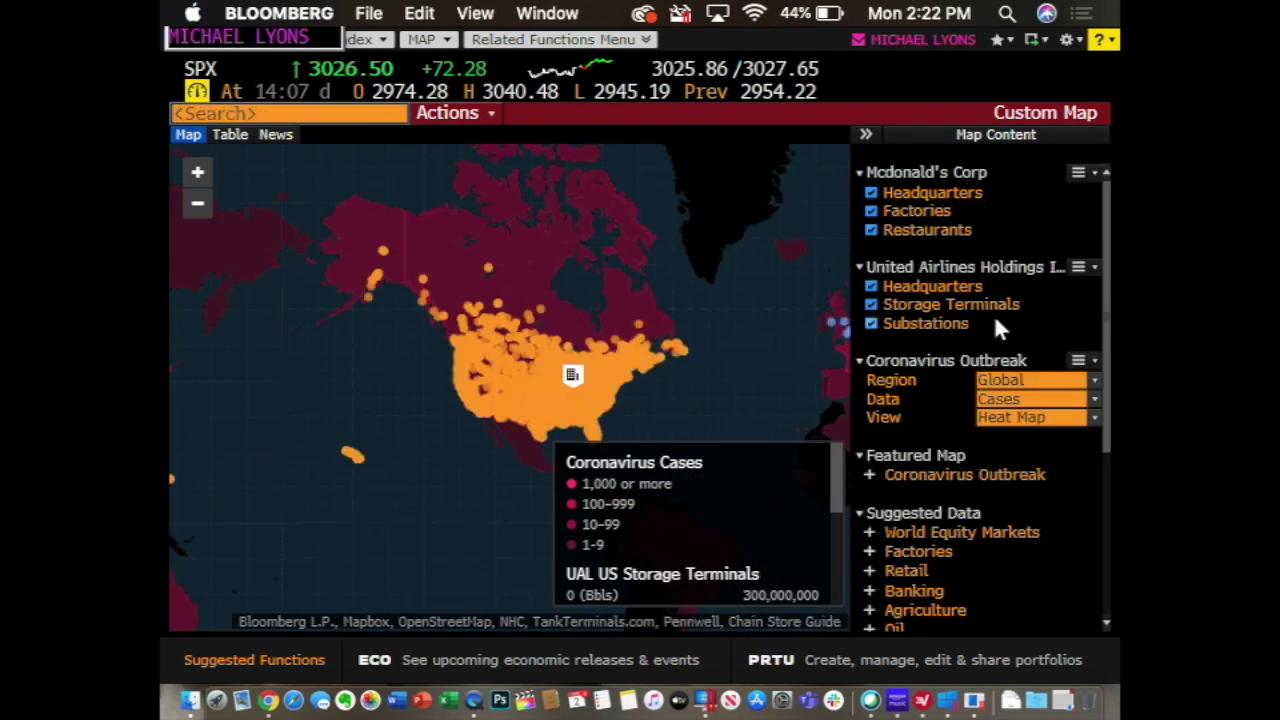
# - Remove the United Airlines Holdings layer from the map and inspect the McDonald's restaurant locations across the central and eastern United States
pyautogui.click(1094, 267)
pyautogui.click(1055, 354)
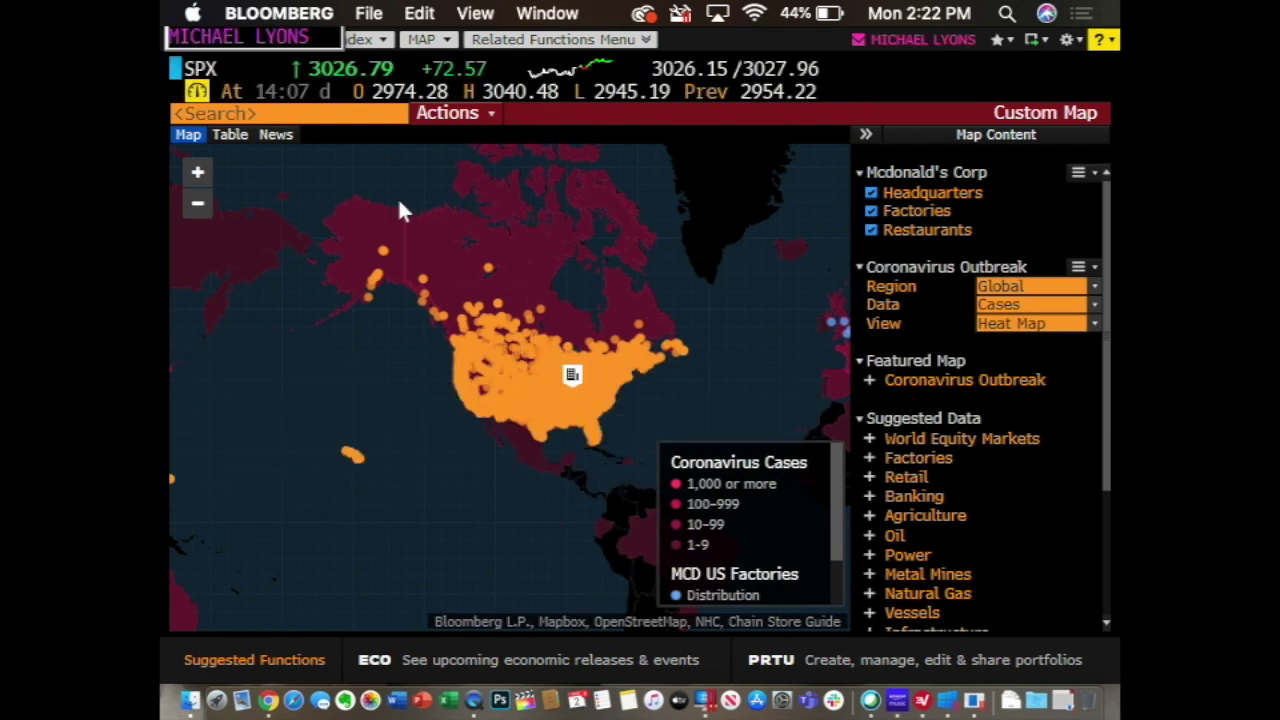
pyautogui.click(204, 167)
pyautogui.click(204, 167)
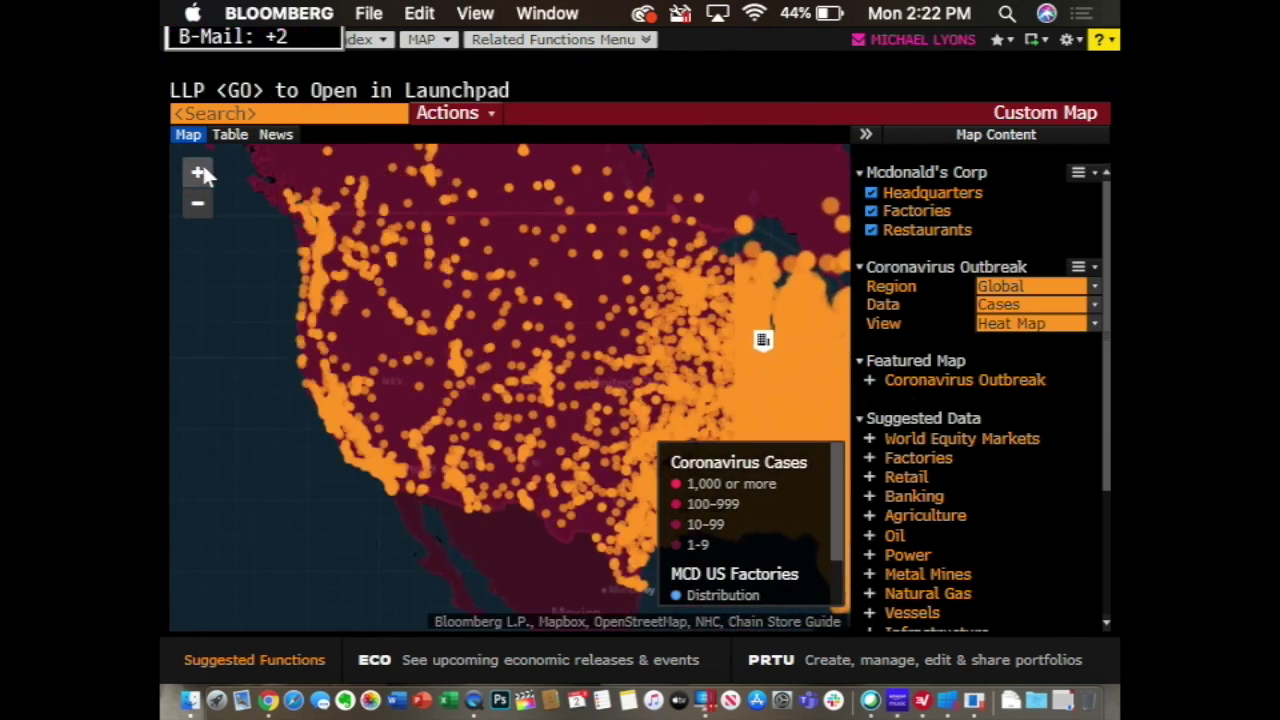
pyautogui.moveTo(623, 394); pyautogui.dragTo(167, 270)
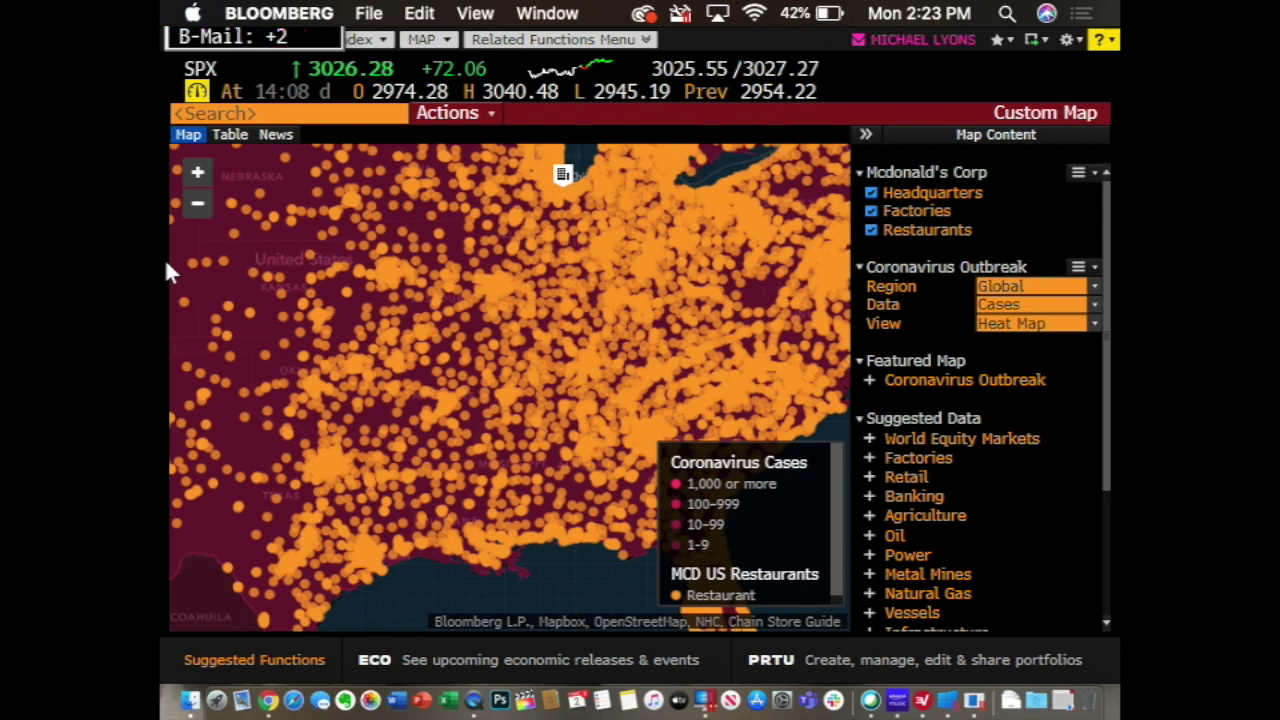
# - Load United Airlines Holdings (UAL US Equity) and open its Security Ownership function (HDS)
pyautogui.click(241, 60)
pyautogui.write('UAL')
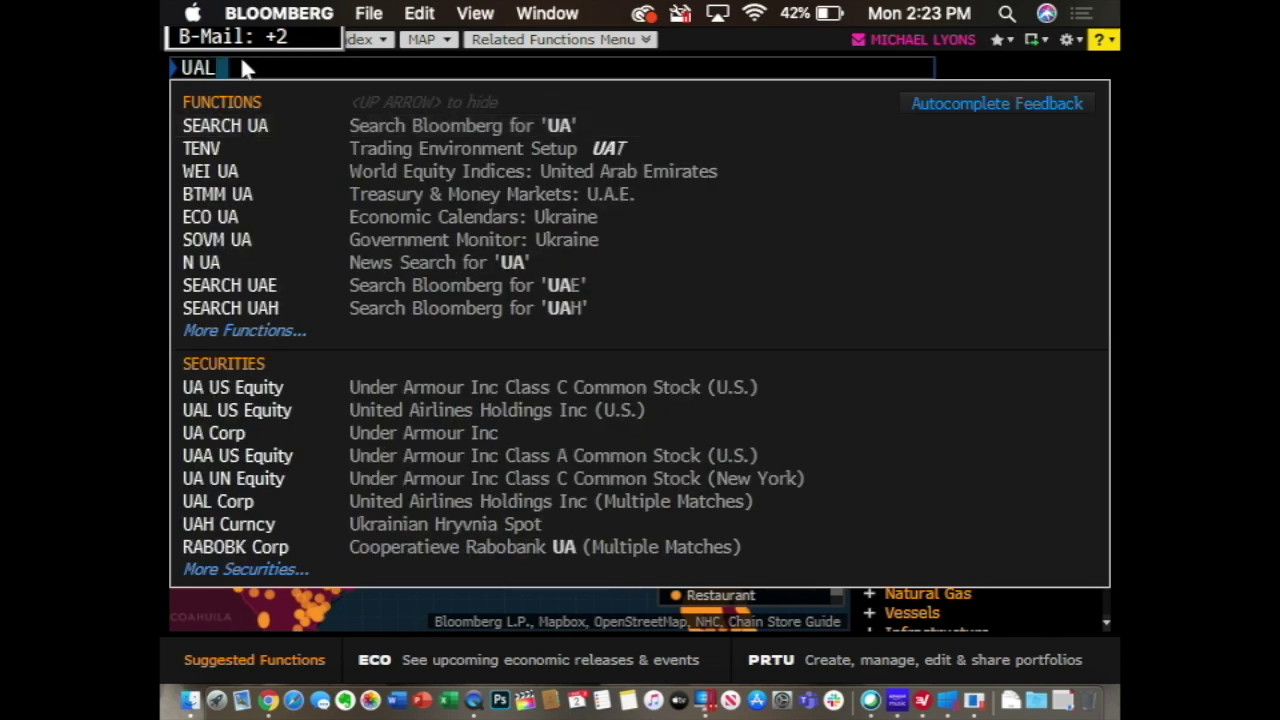
pyautogui.click(310, 390)
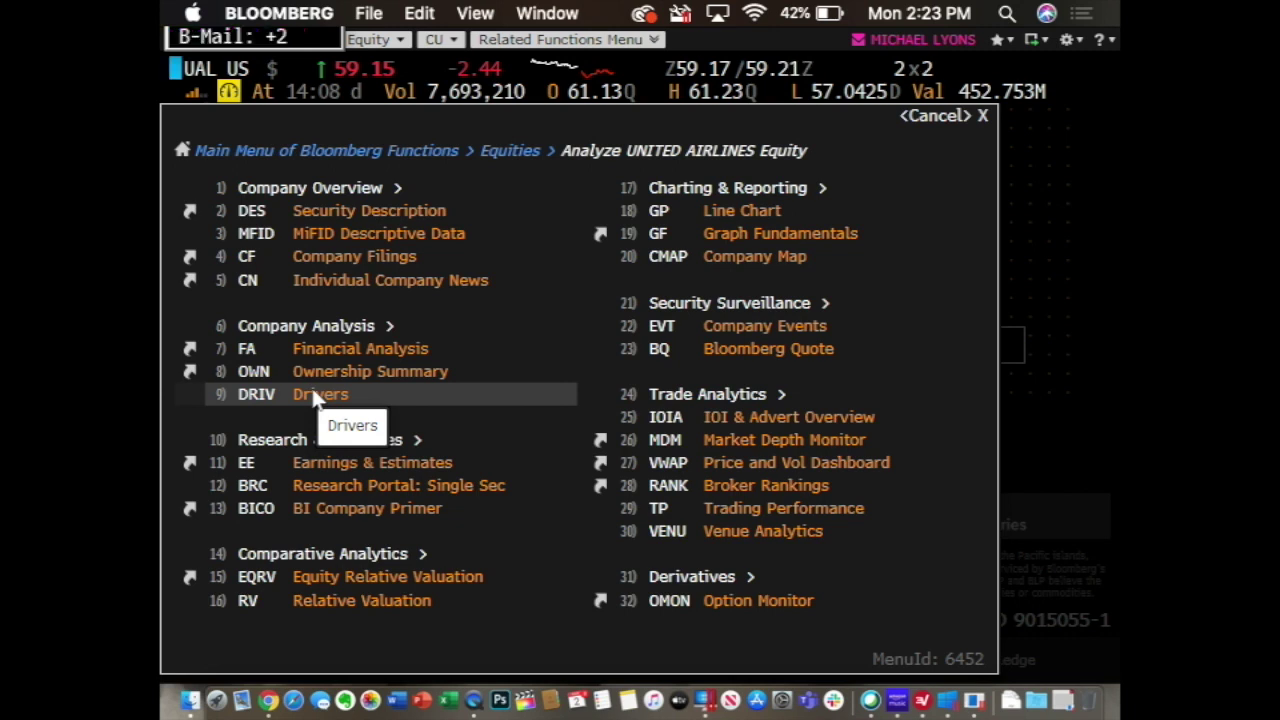
pyautogui.write('HDS')
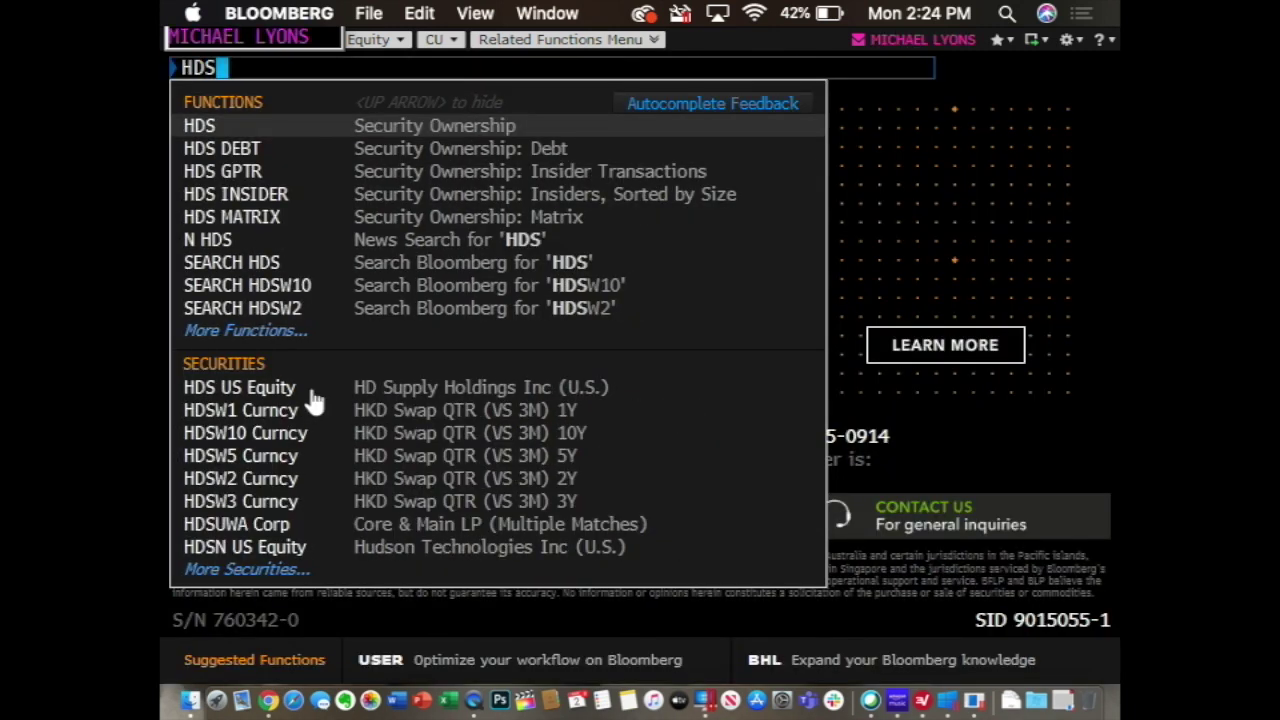
pyautogui.press('Return')
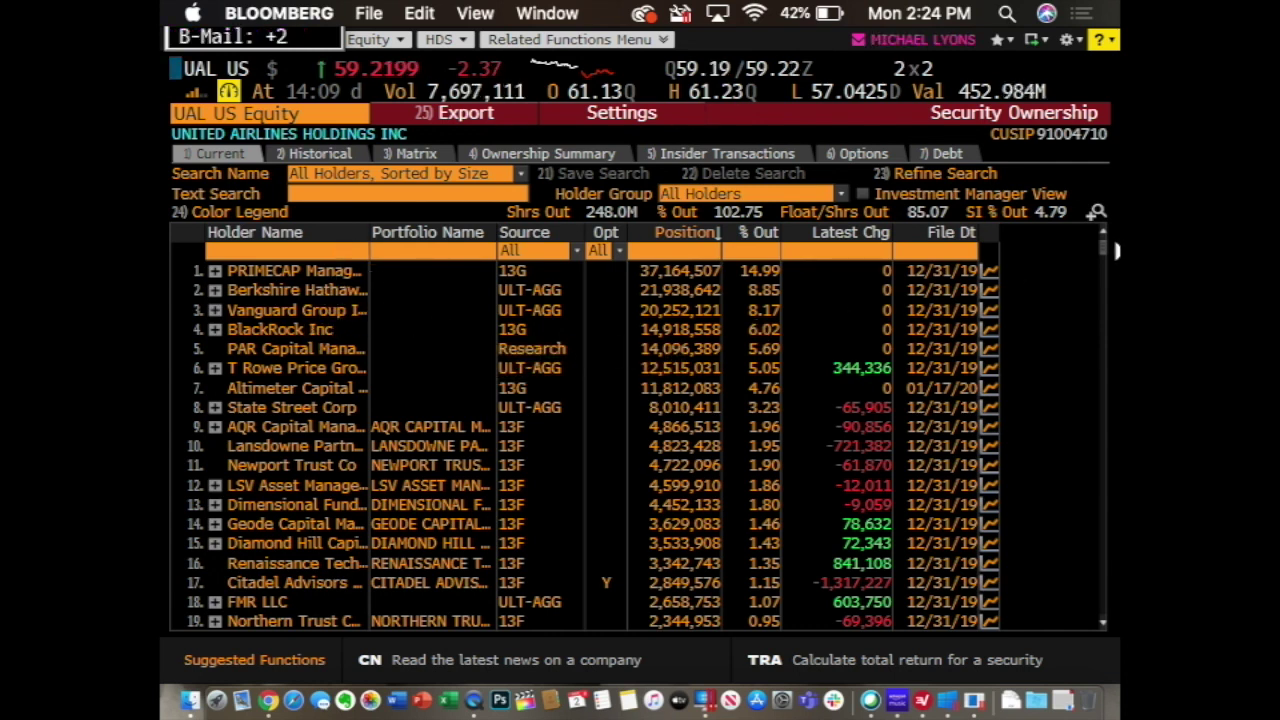
# - Expand the BlackRock Inc holder entry through its fund advisors down to the individual fund portfolios
pyautogui.moveTo(1102, 245); pyautogui.dragTo(1082, 154)
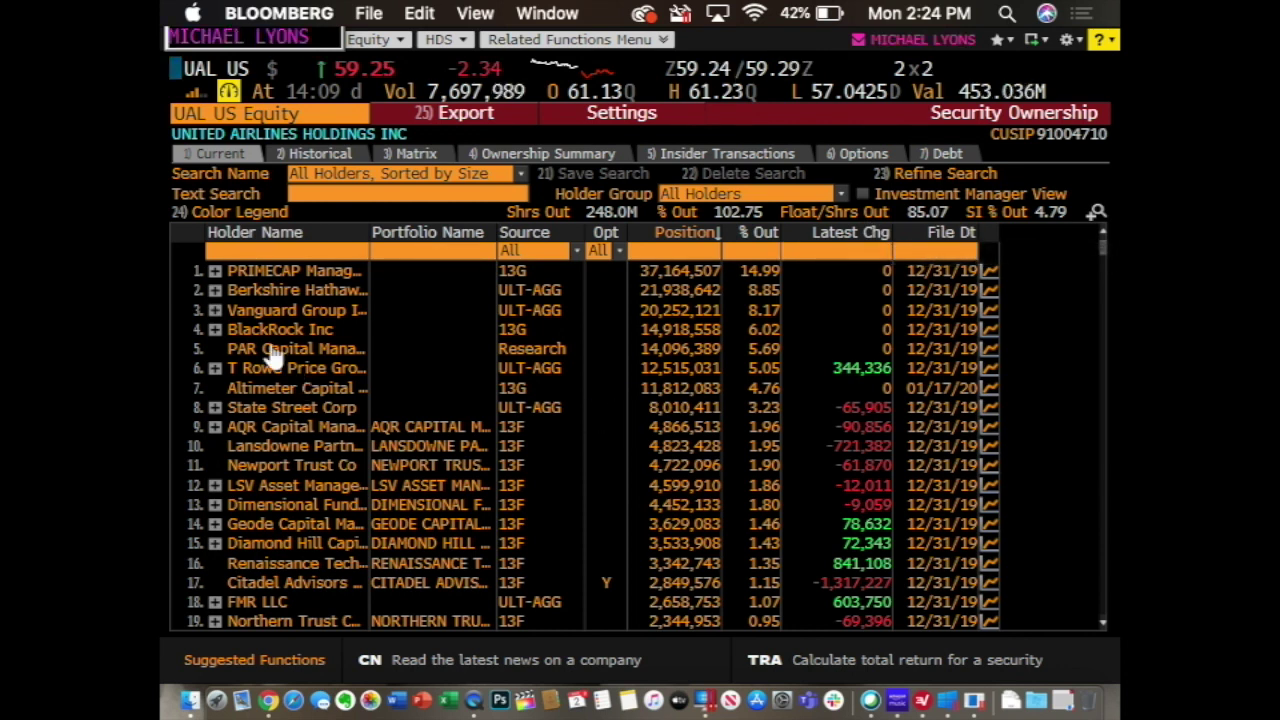
pyautogui.click(214, 330)
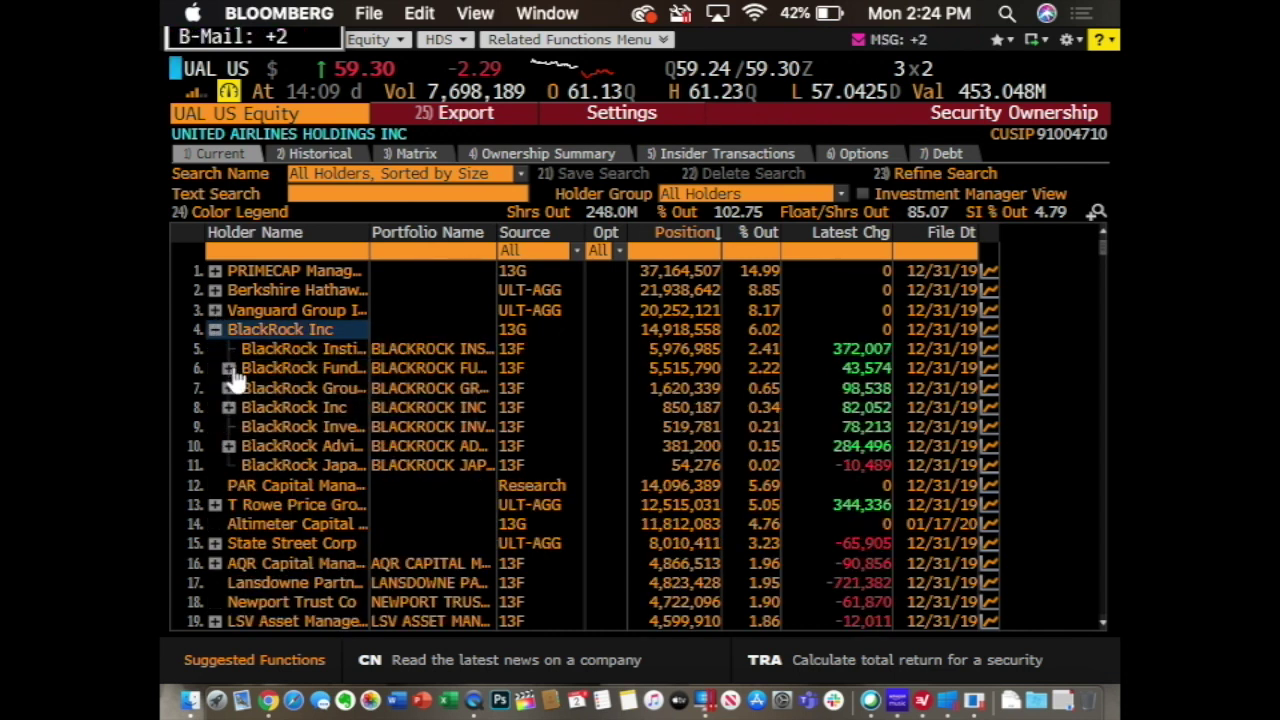
pyautogui.click(228, 369)
pyautogui.click(242, 388)
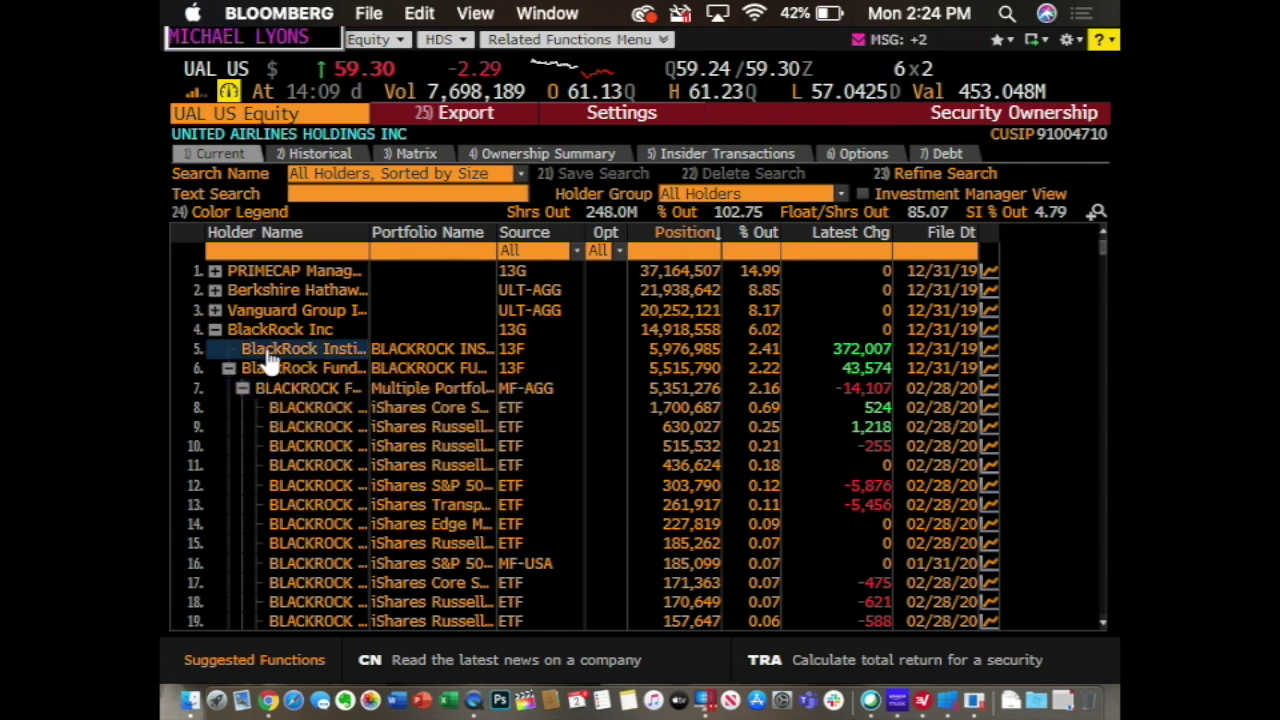
# - Open Holder Ownership (HLDR) for BlackRock Institutional Trust Co NA and review its list of holdings
pyautogui.click(264, 349)
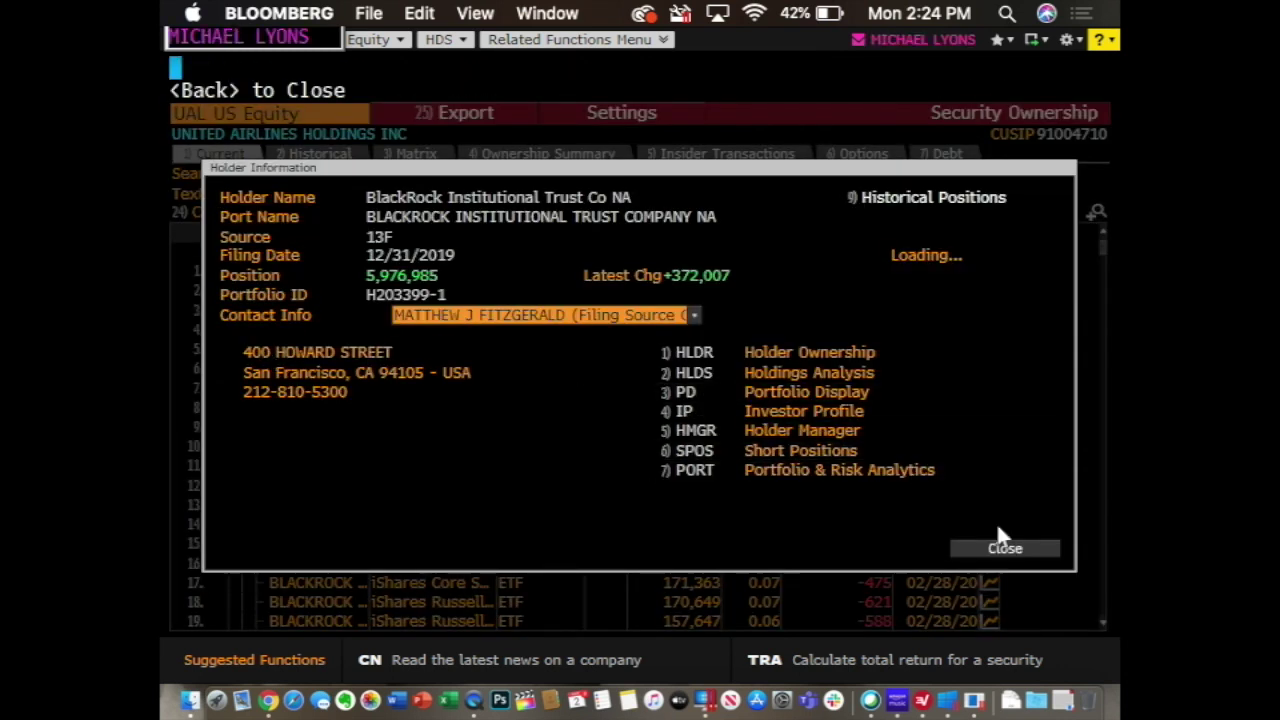
pyautogui.click(880, 356)
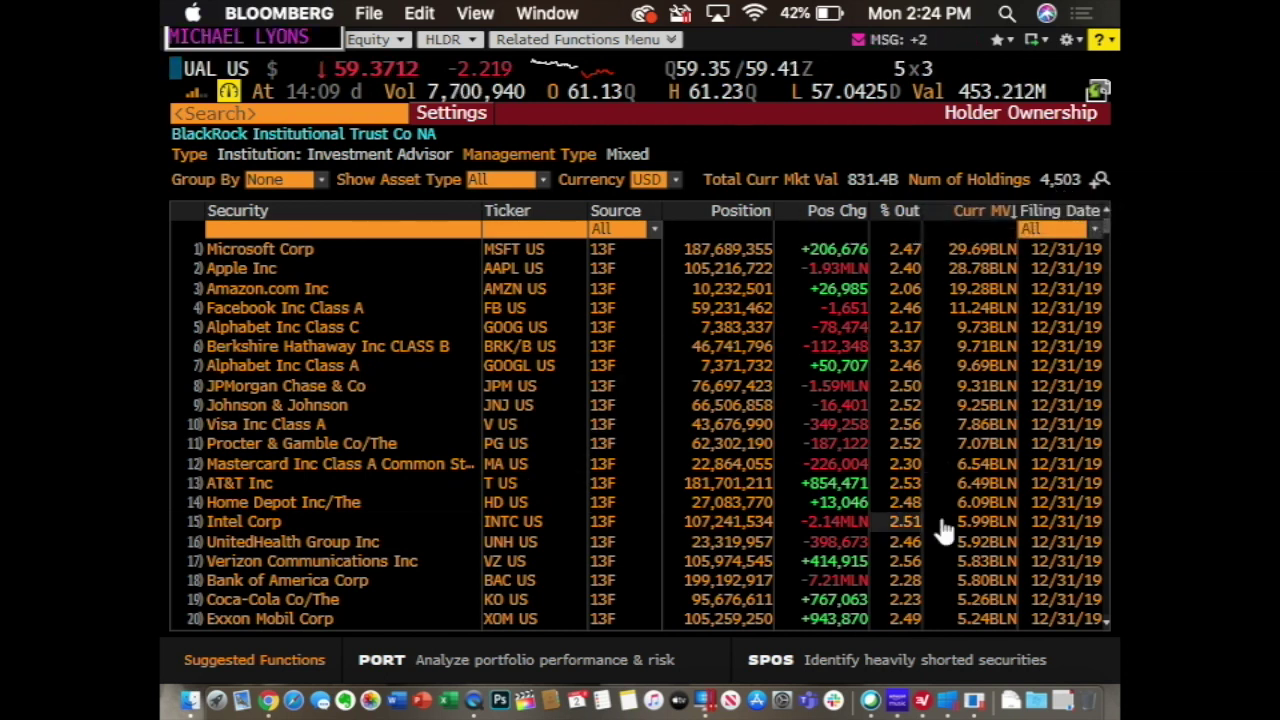
pyautogui.moveTo(960, 490)
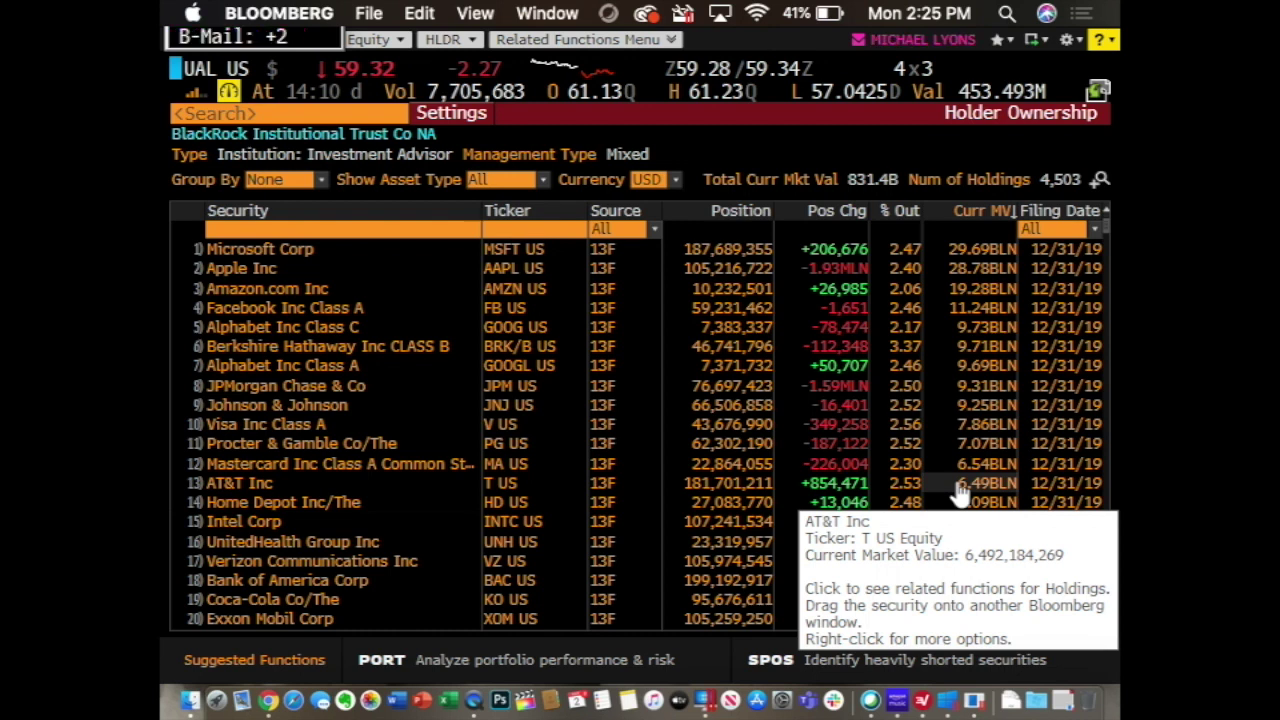
# - Open Analyst Recommendations (ANR) for United Airlines and view the Deutsche Bank analyst's company coverage and biography
pyautogui.write('ANR')
pyautogui.press('Return')
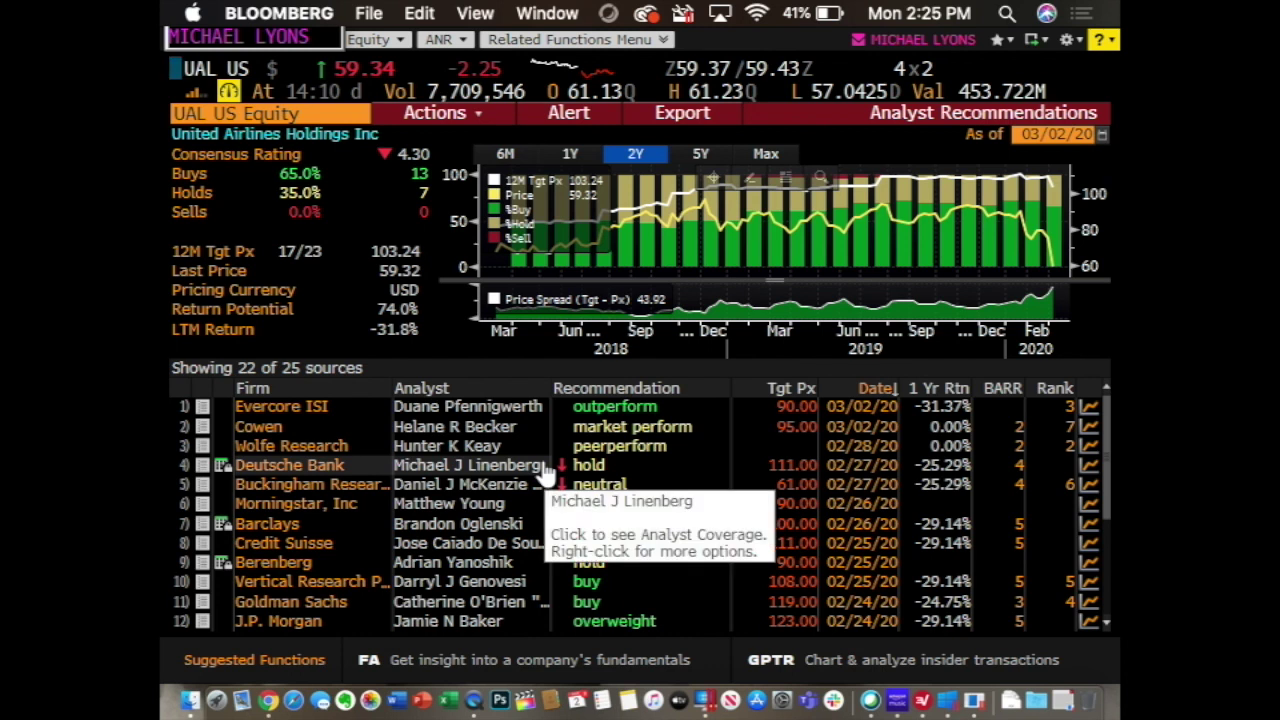
pyautogui.click(338, 470)
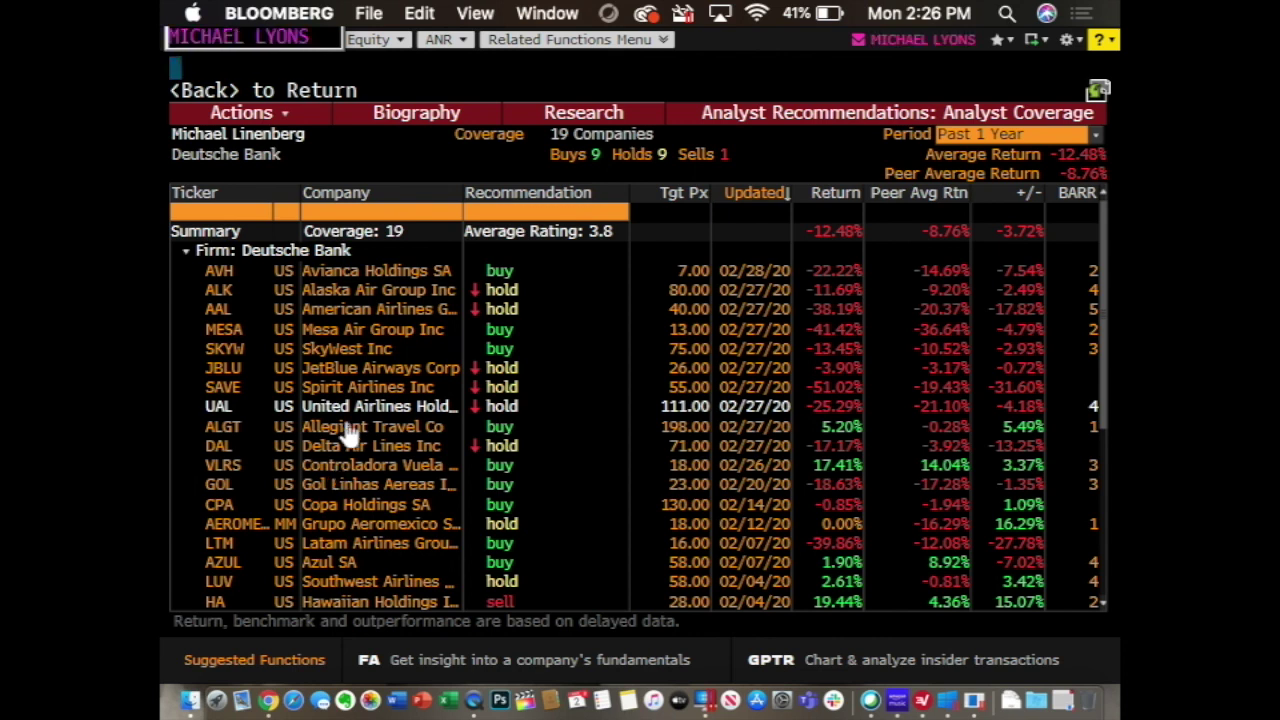
pyautogui.click(415, 114)
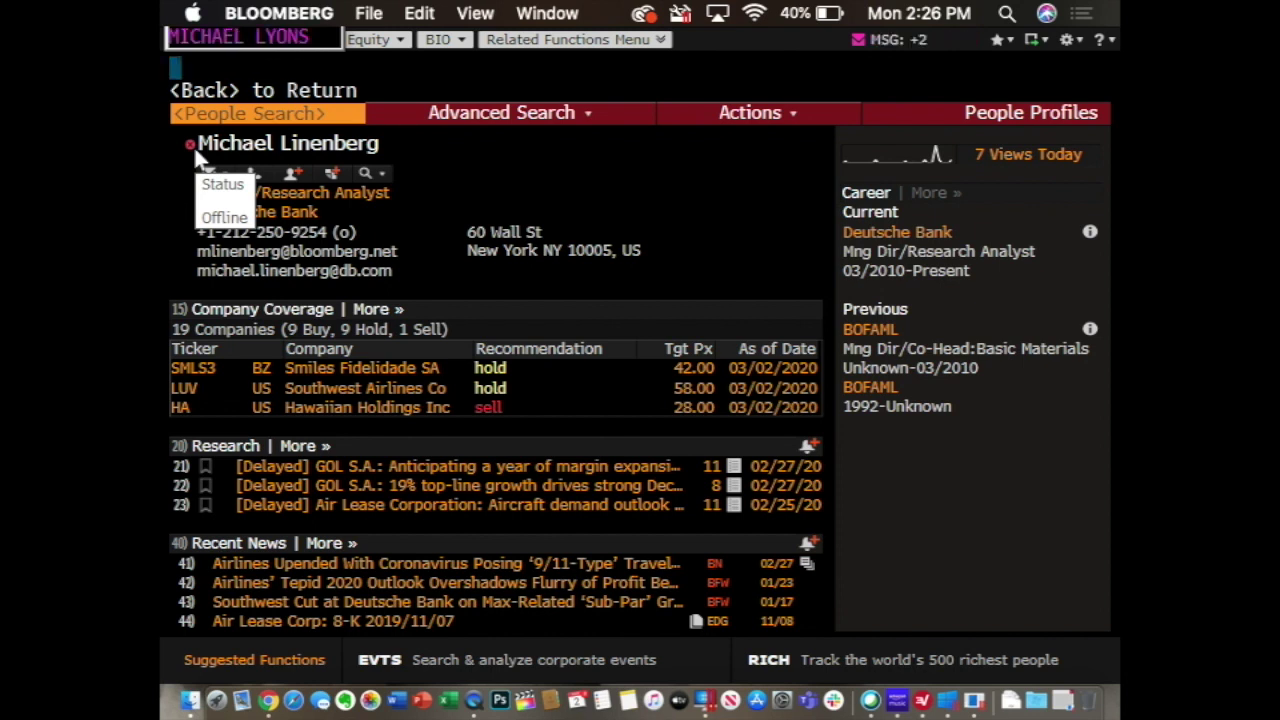
# - Check the broker models for United Airlines in Analyst Estimates and Models (MODL) and return to Analyst Recommendations (ANR)
pyautogui.write('MOD')
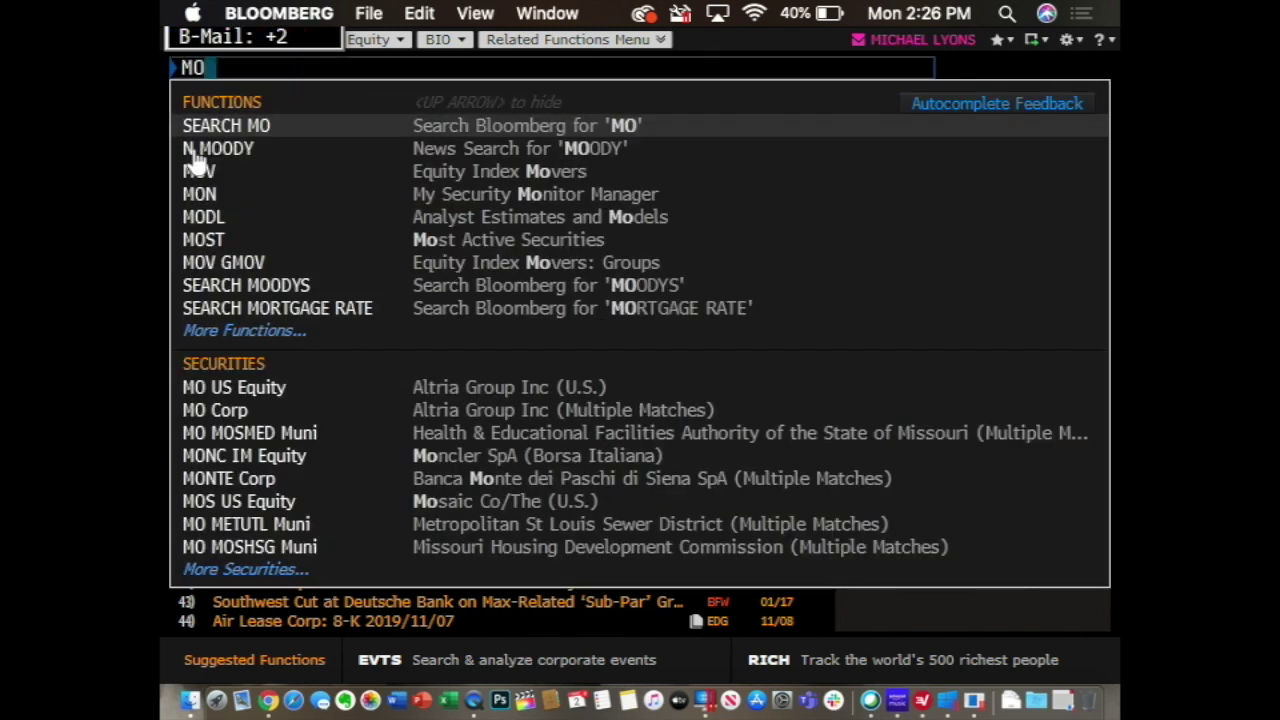
pyautogui.click(195, 152)
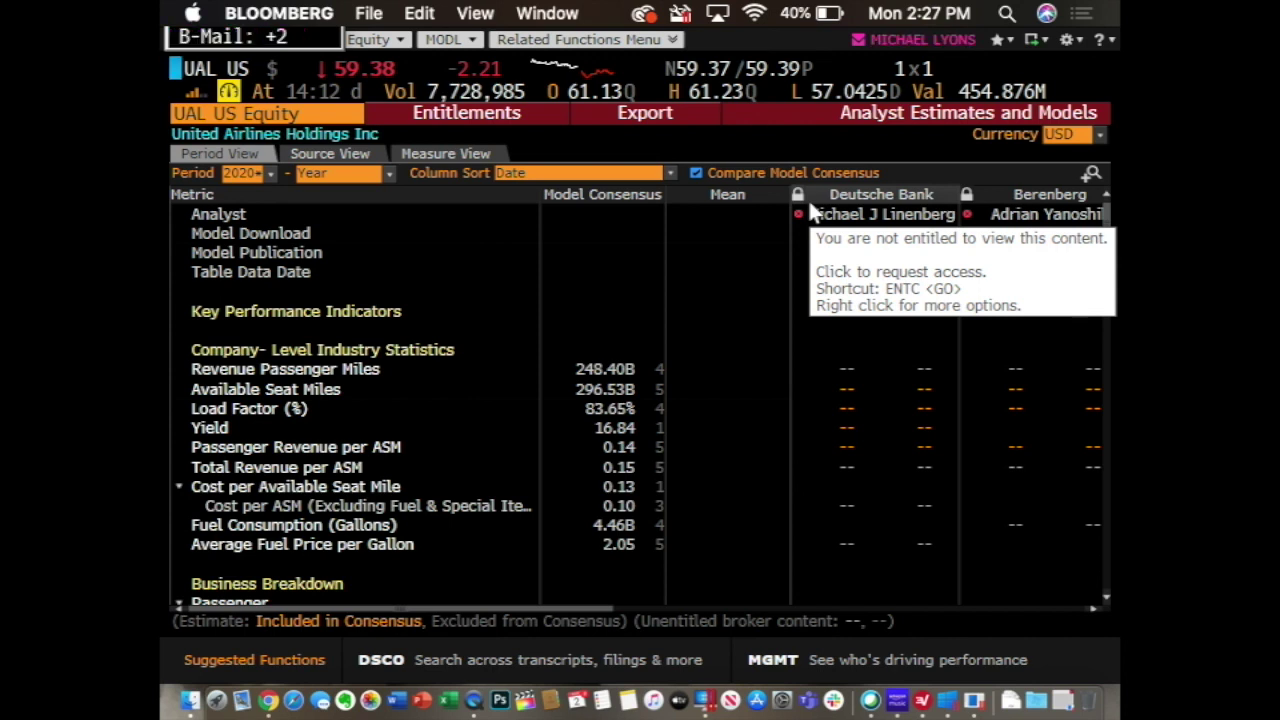
pyautogui.write('ANR')
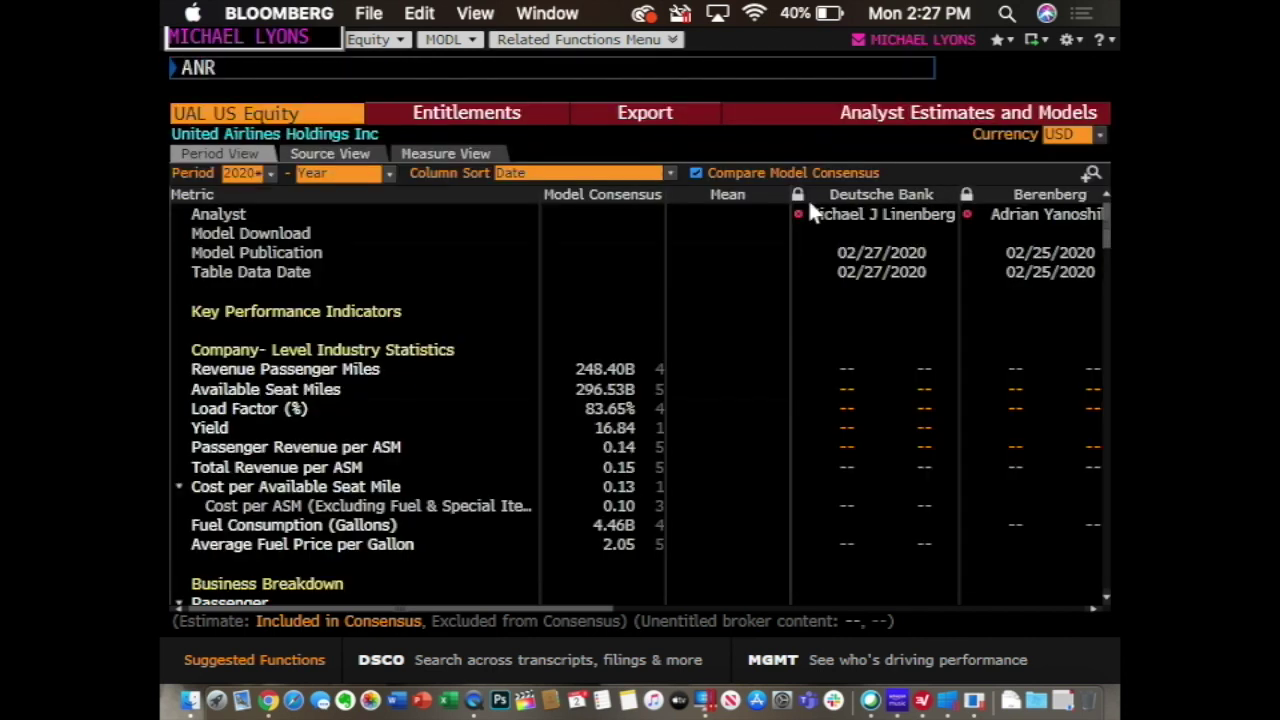
pyautogui.press('Return')
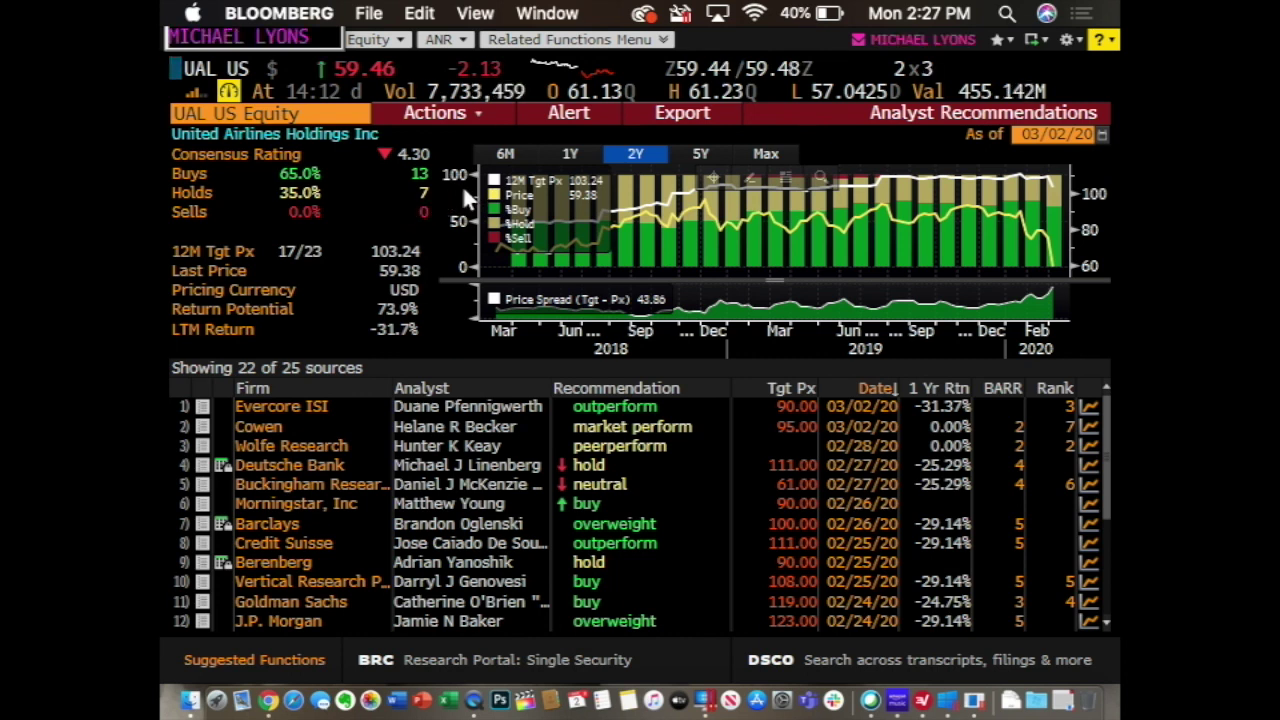
# - Open United Airlines' Earnings & Estimates (EE) and its Consensus Overview (EEO), hiding the current multiples in the latter
pyautogui.write('EE')
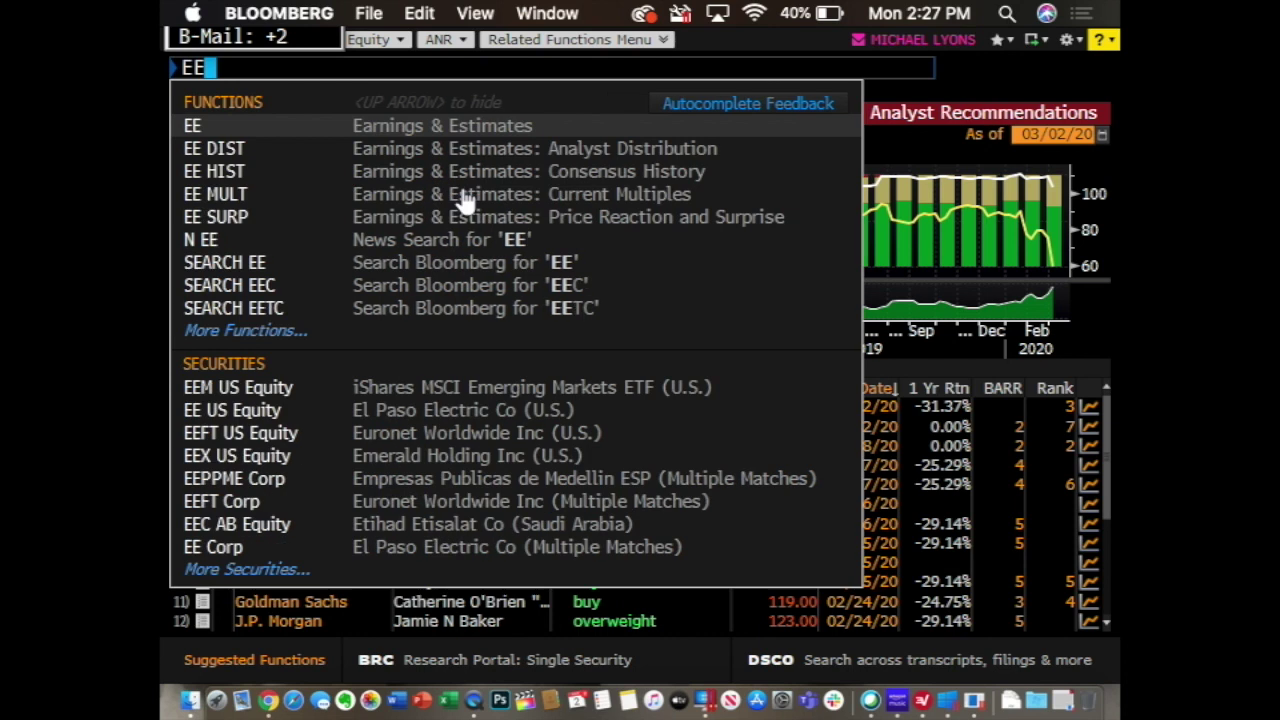
pyautogui.press('Return')
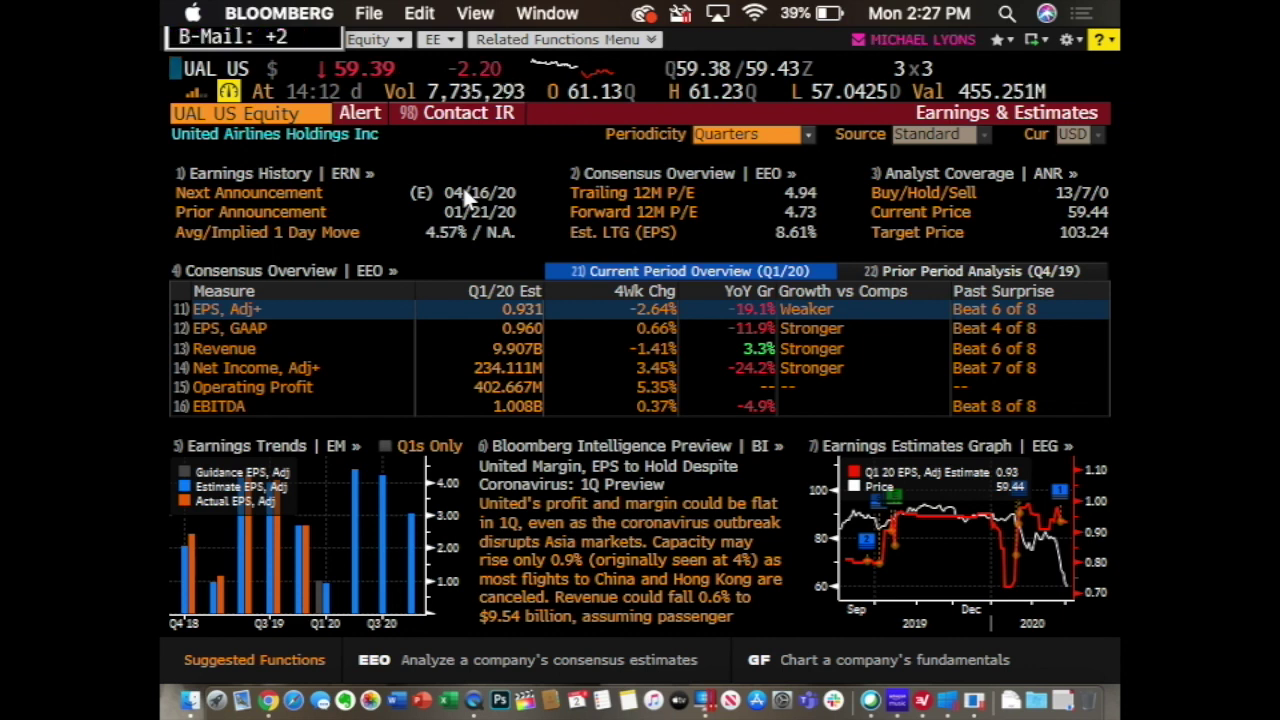
pyautogui.write('EEO')
pyautogui.press('Return')
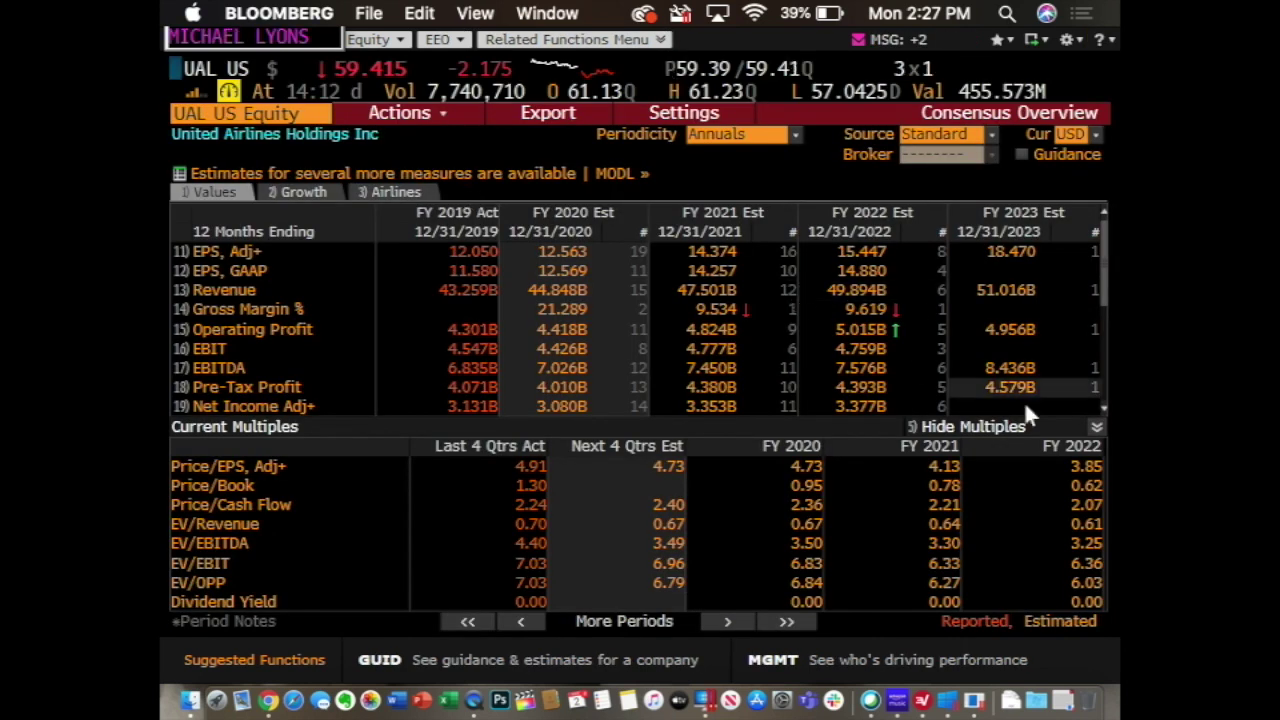
pyautogui.click(1096, 428)
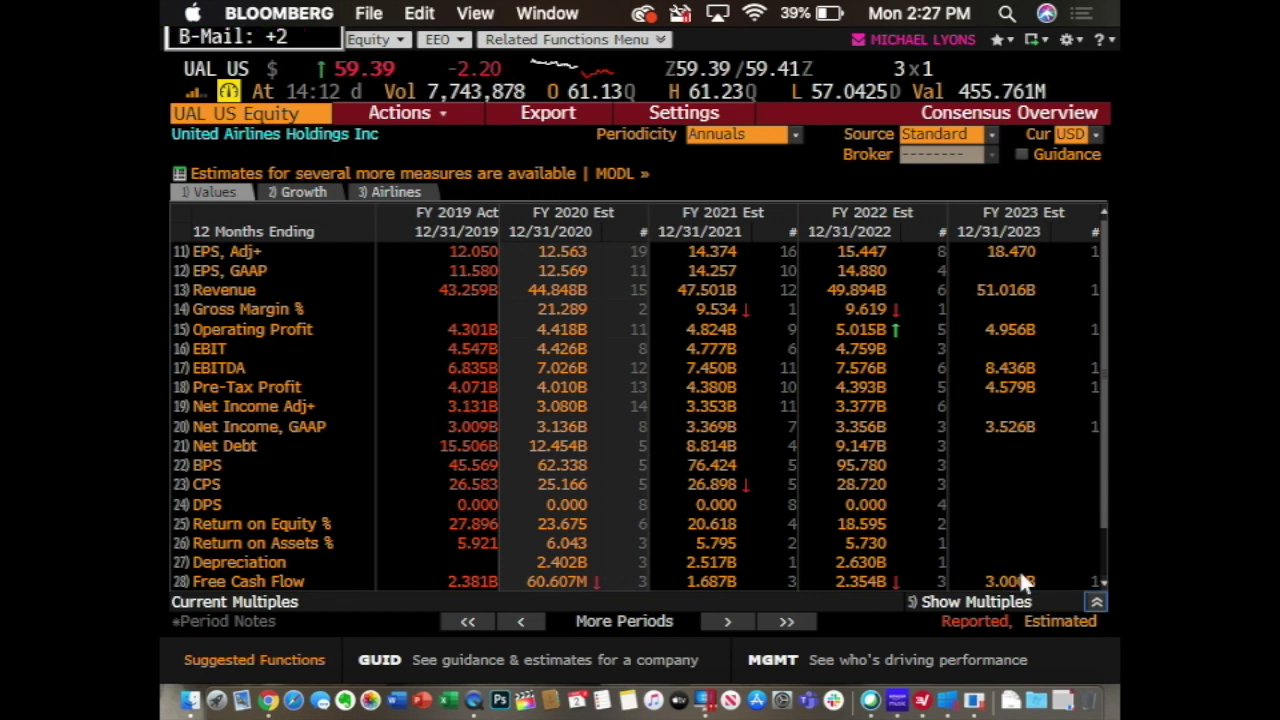
# - Examine the annual revenue row of the consensus, including the estimate details for FY 2020 to FY 2022
pyautogui.moveTo(390, 75)
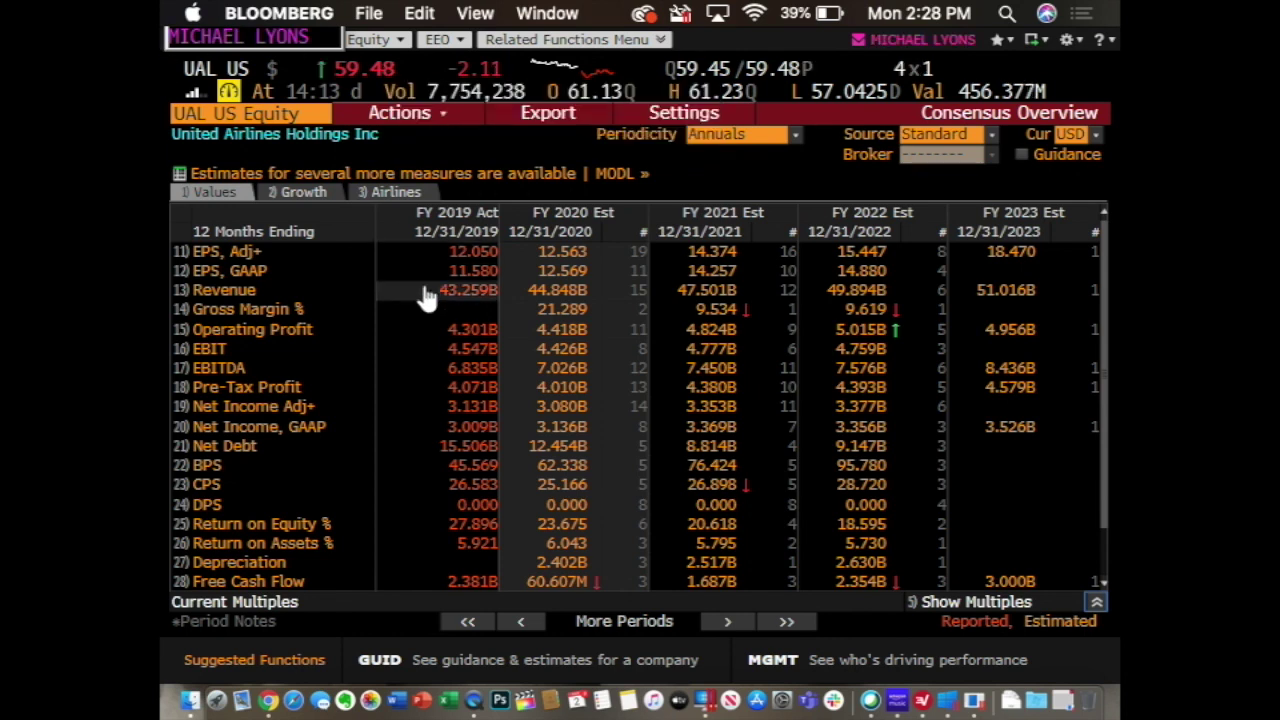
pyautogui.moveTo(676, 306)
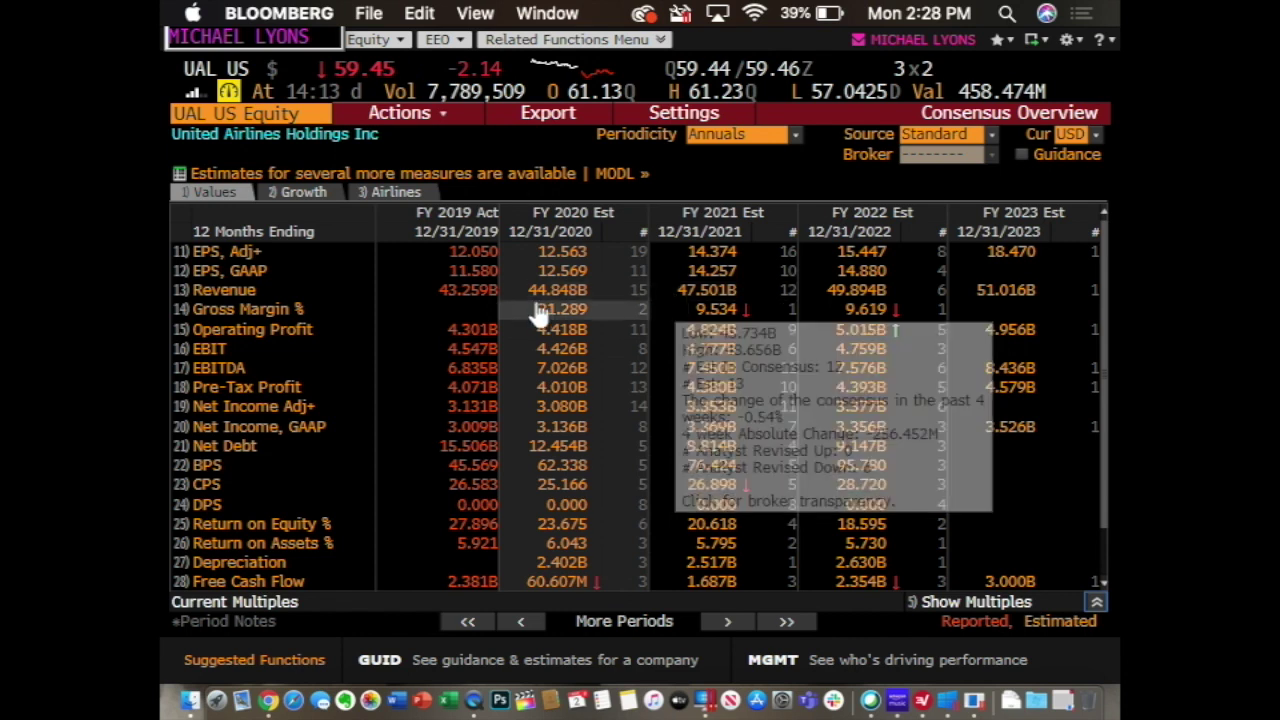
pyautogui.moveTo(840, 300)
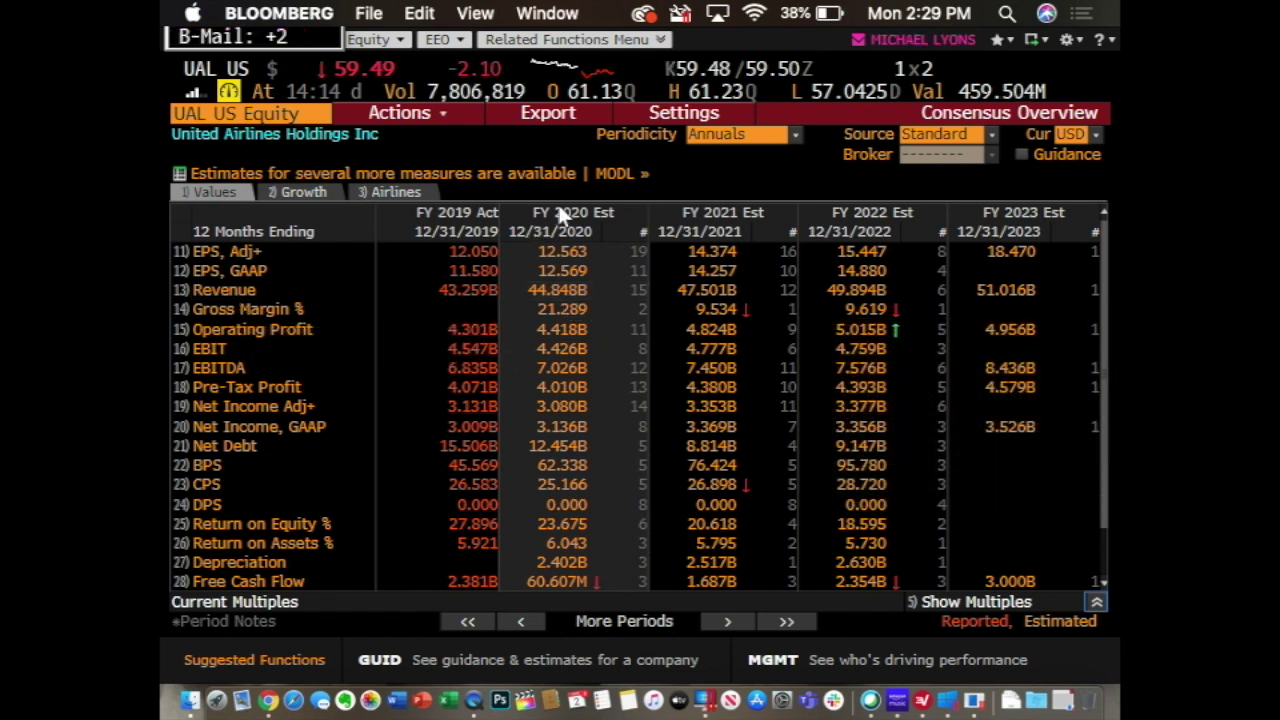
pyautogui.moveTo(577, 290)
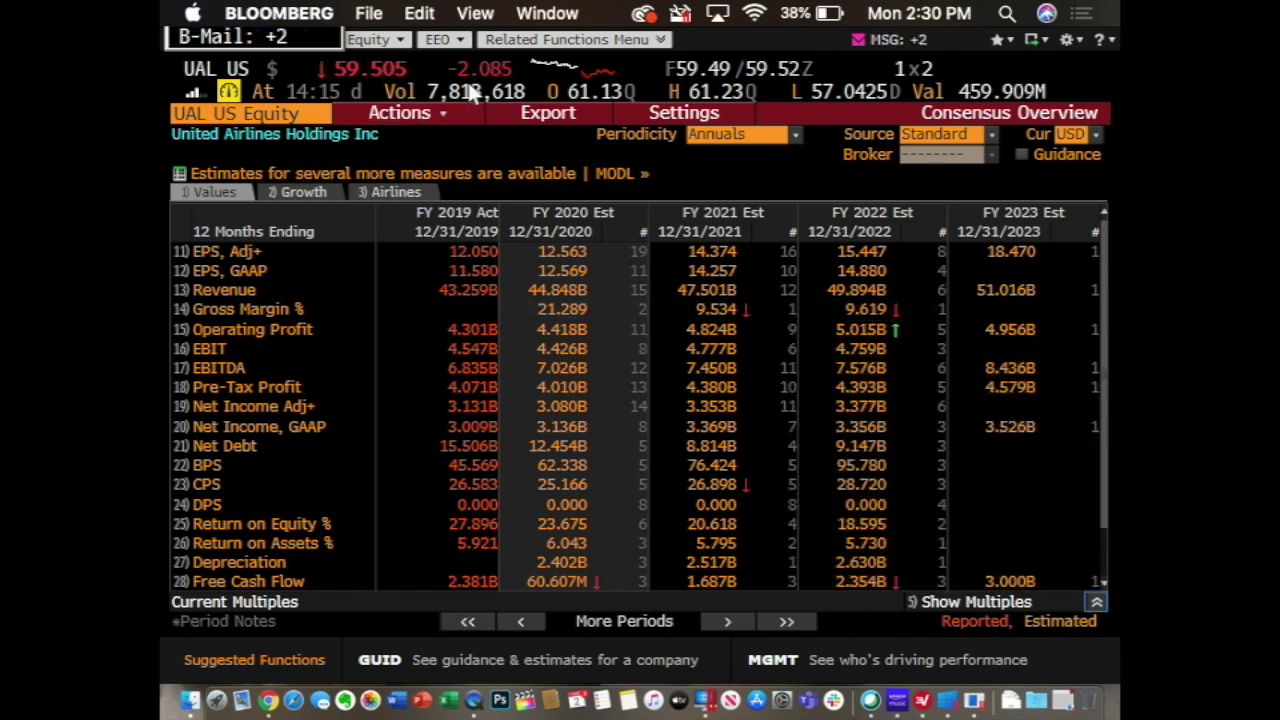
# - View the consensus estimates by Quarters, set the periodicity back to Annuals and inspect the FY 2022 revenue estimate details
pyautogui.click(795, 140)
pyautogui.click(787, 162)
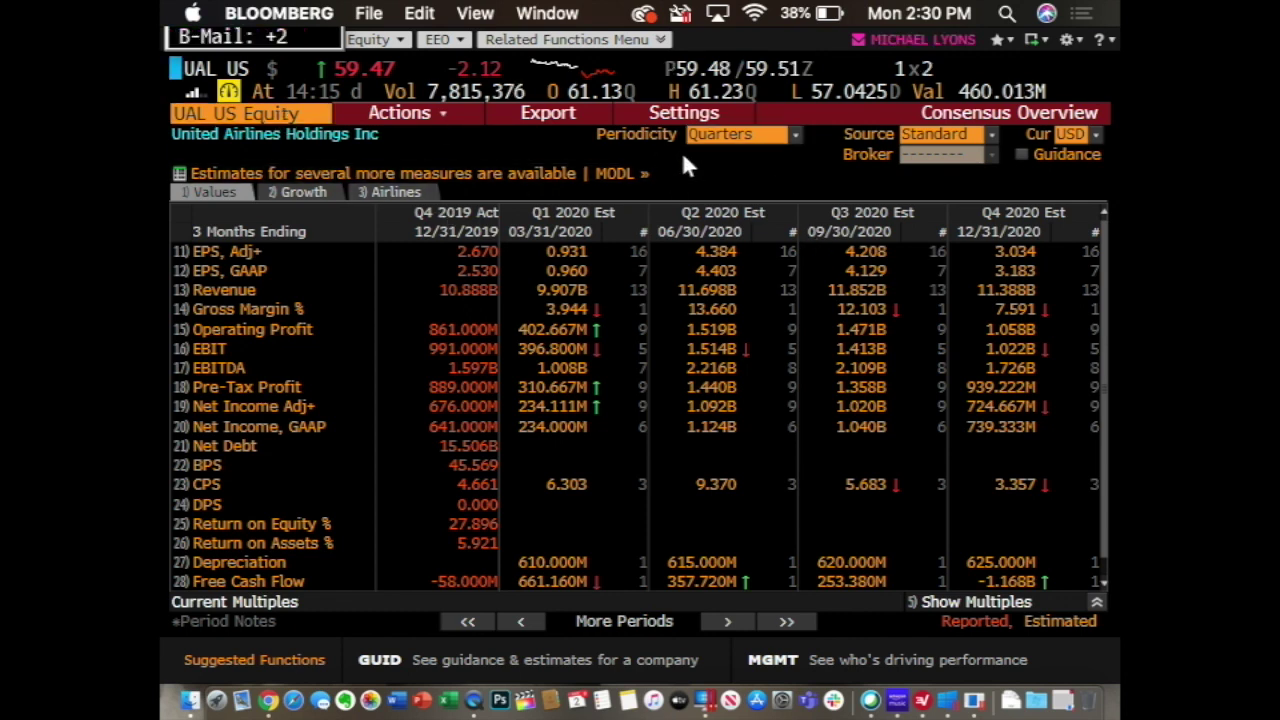
pyautogui.click(796, 134)
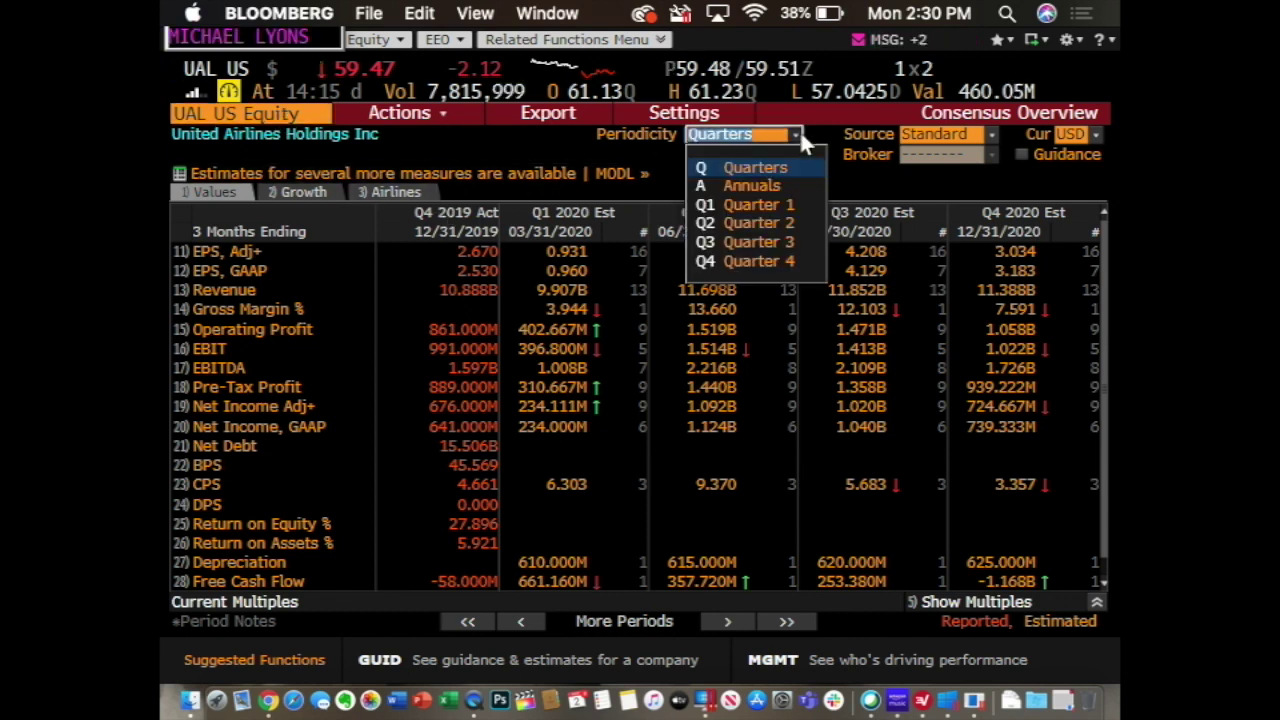
pyautogui.click(775, 186)
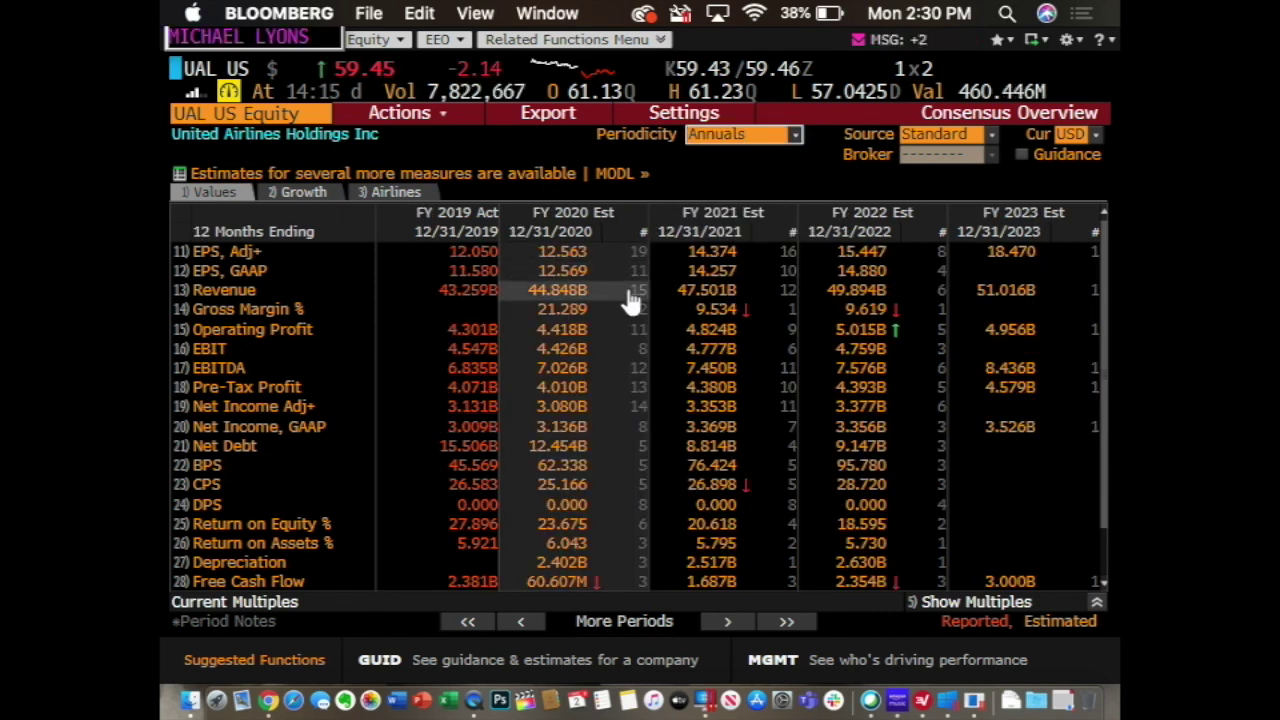
pyautogui.moveTo(928, 300)
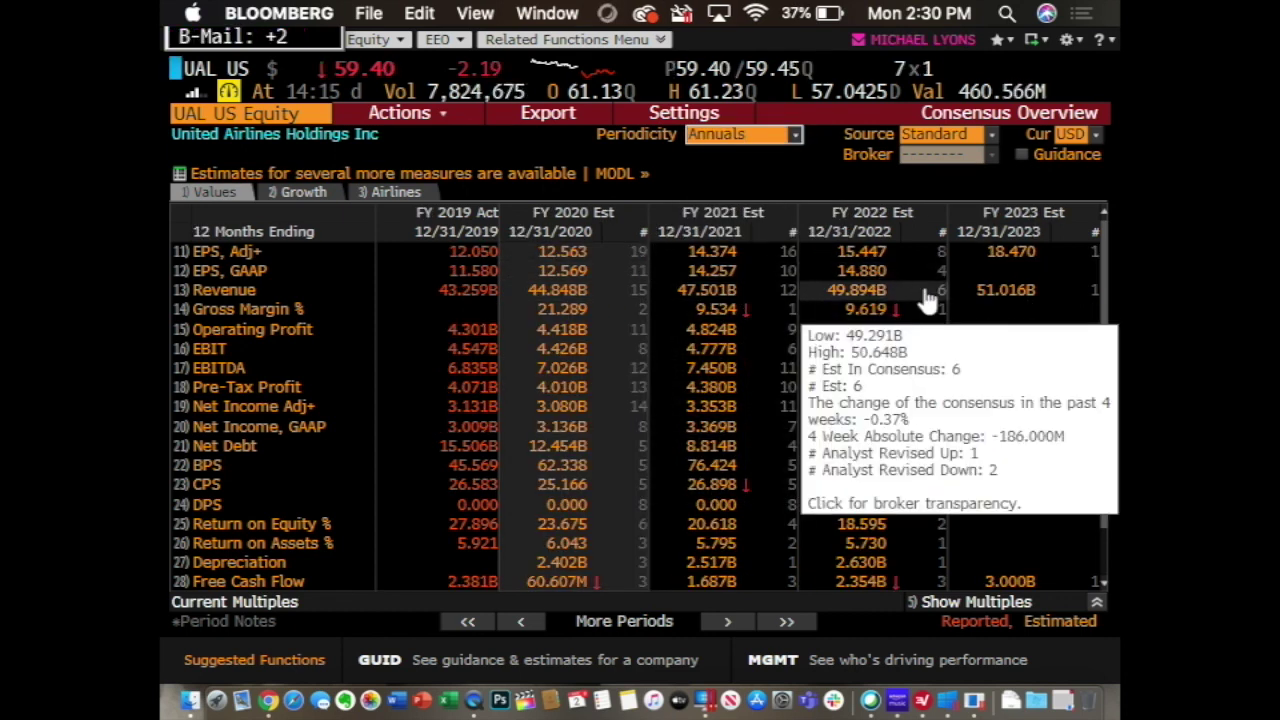
# - Check the FY 2020 revenue estimate details, and review United Airlines' Past Surprise record in Earnings & Estimates (EE)
pyautogui.moveTo(618, 287)
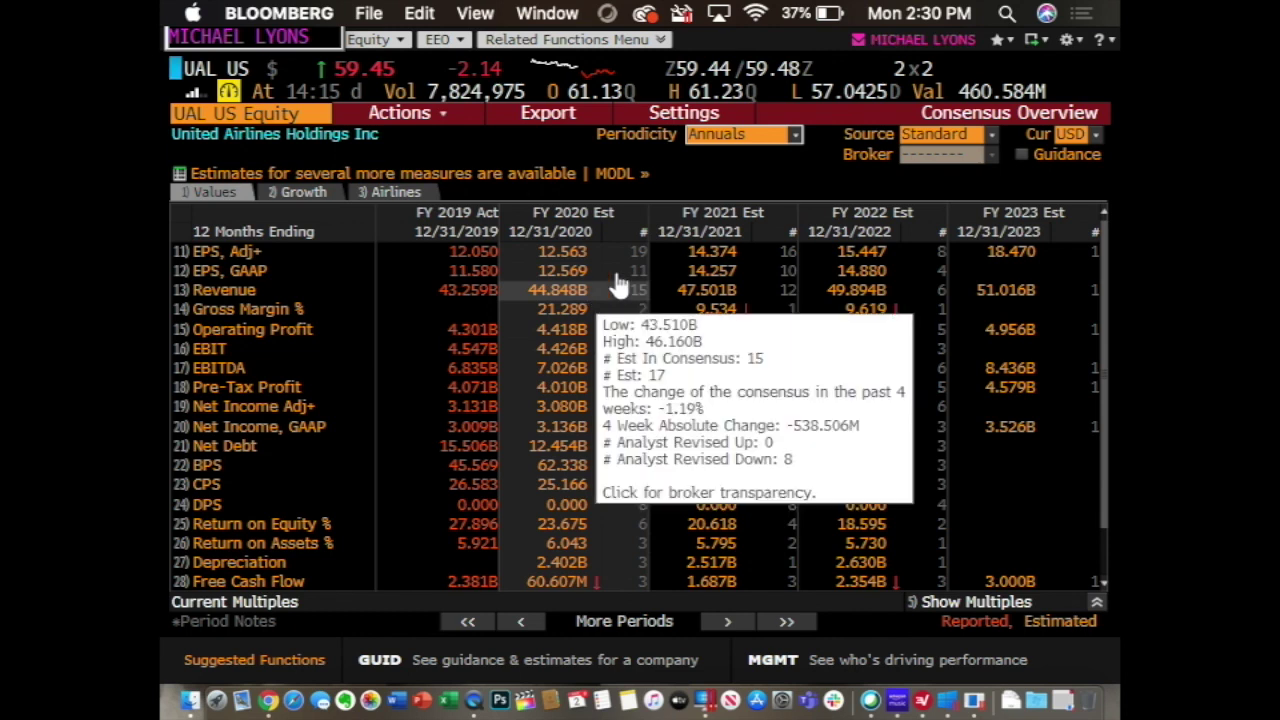
pyautogui.moveTo(1090, 308)
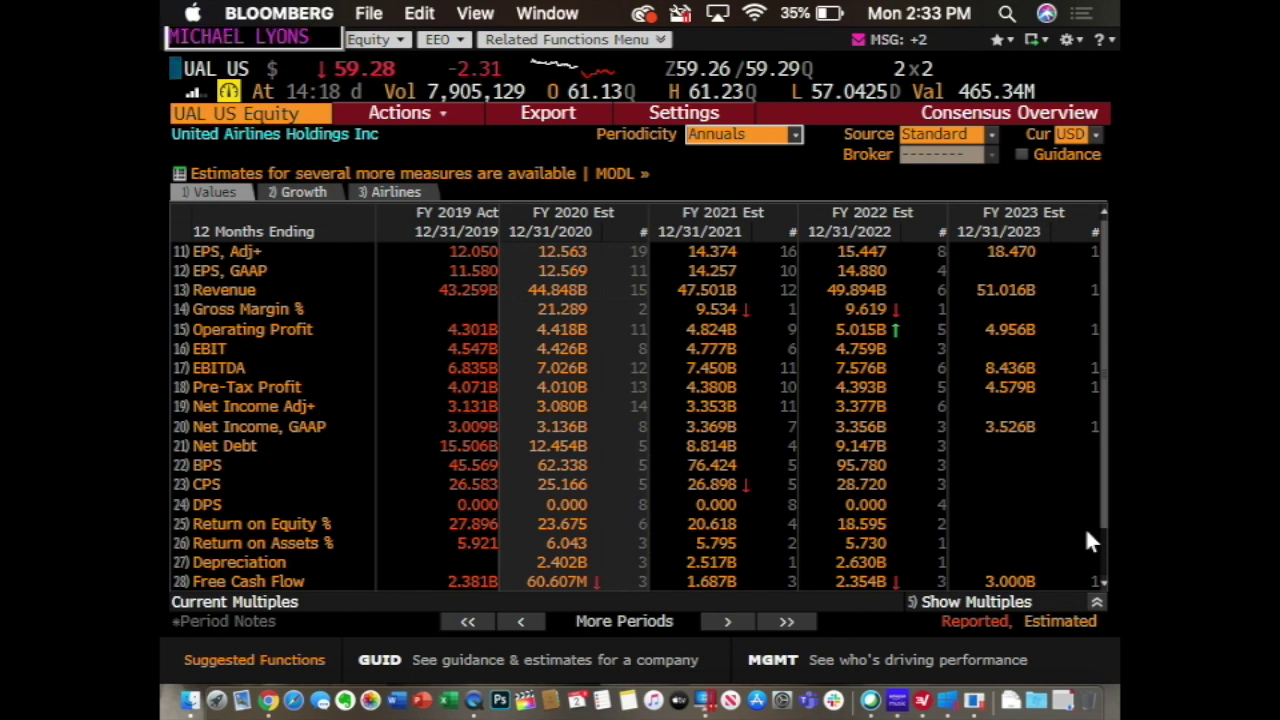
pyautogui.write('EE')
pyautogui.press('Return')
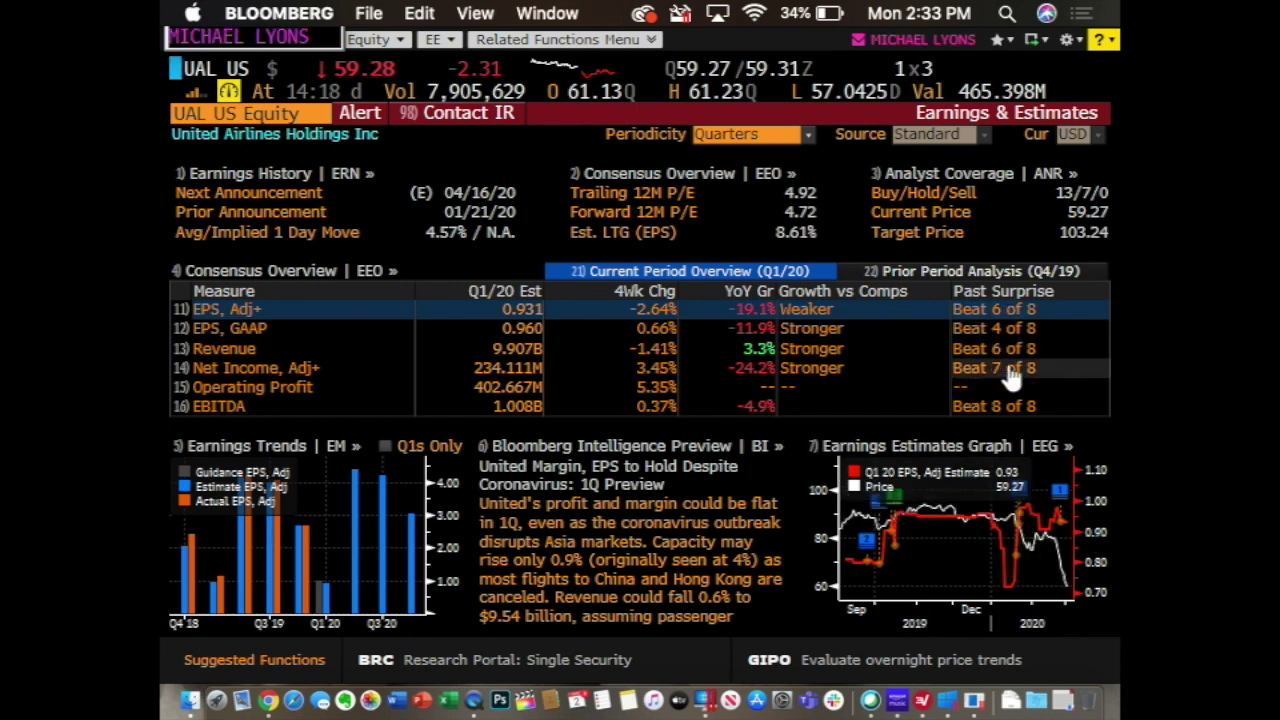
pyautogui.moveTo(877, 345)
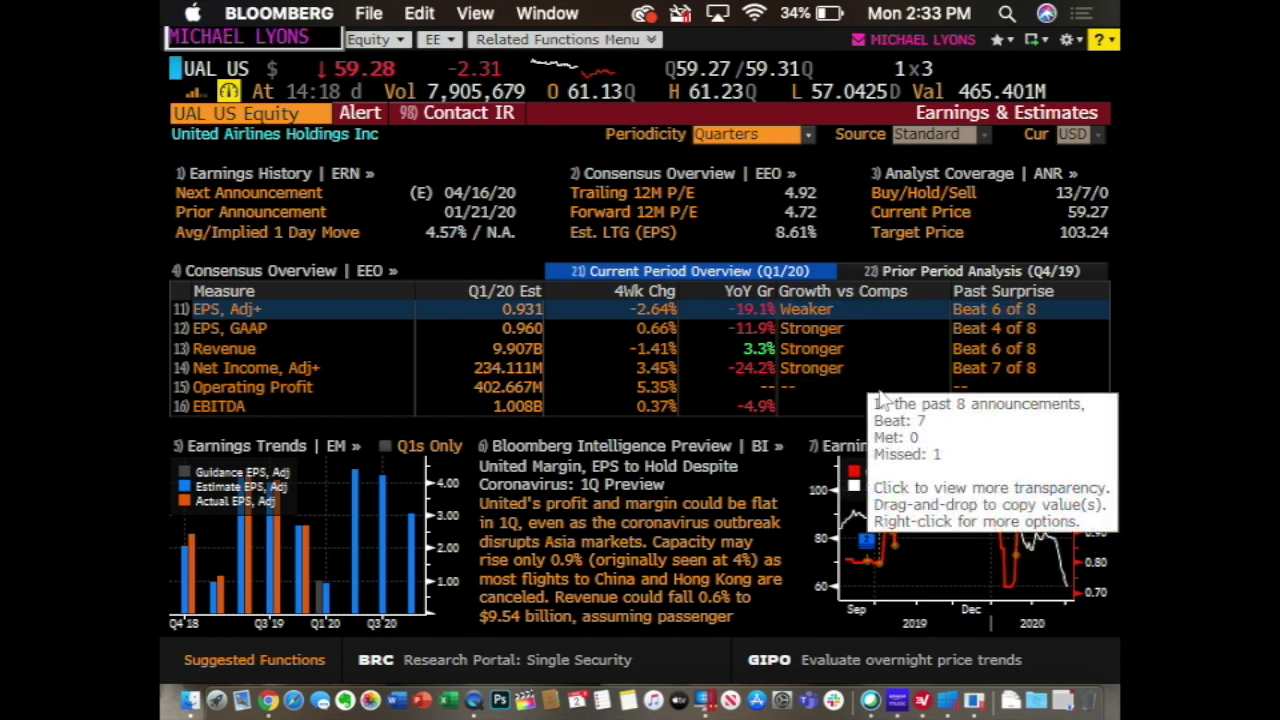
pyautogui.moveTo(874, 384)
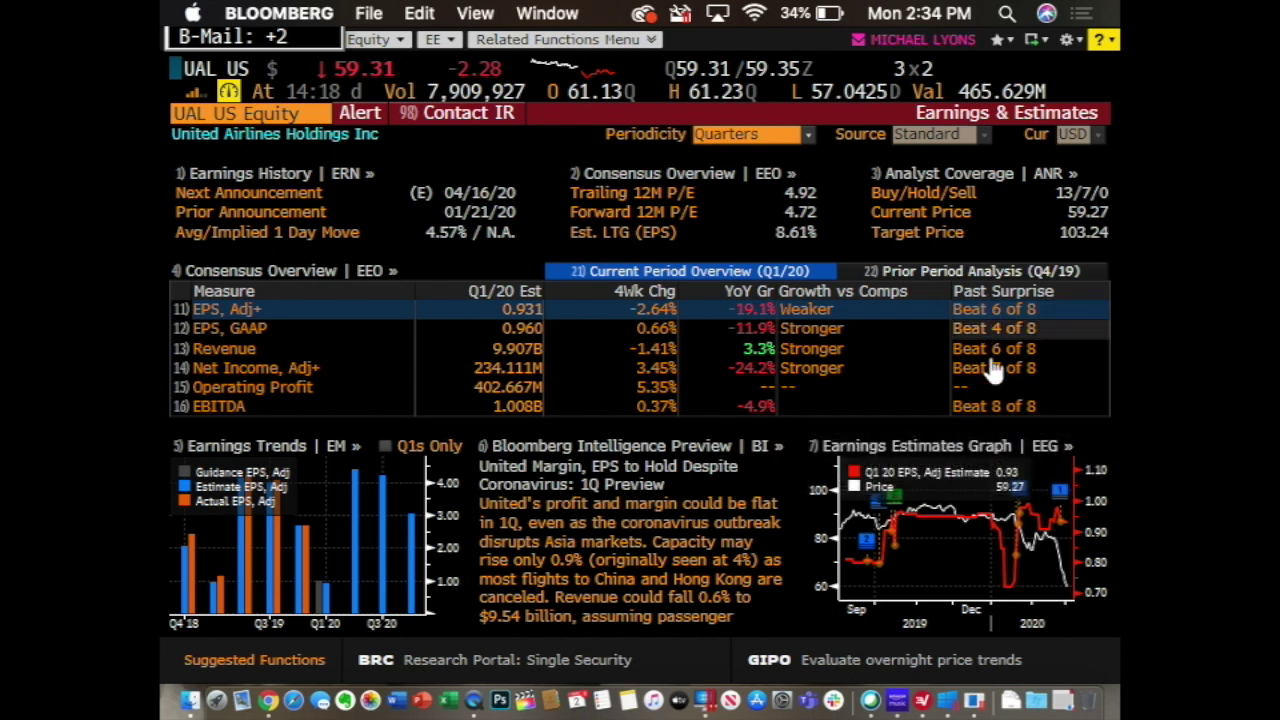
pyautogui.moveTo(993, 385)
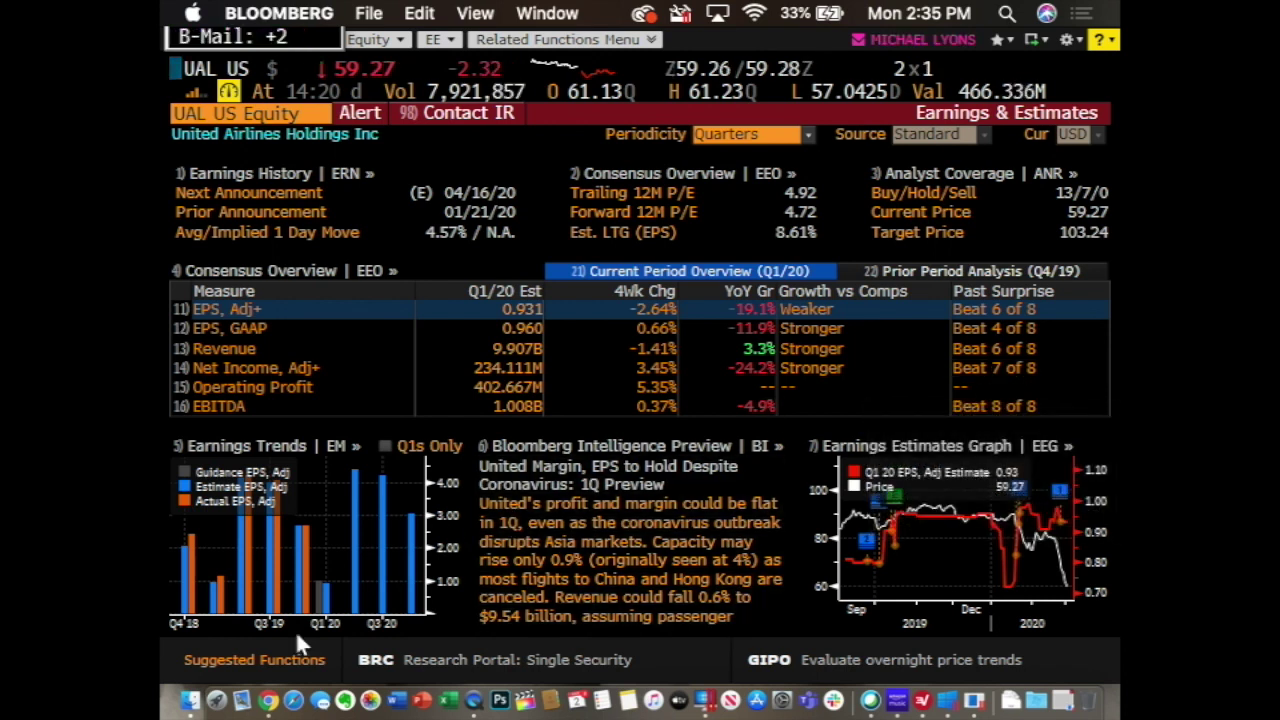
# - Switch to Chrome and open the Practice Midterm folder in the BMGT443 course files
pyautogui.click(272, 703)
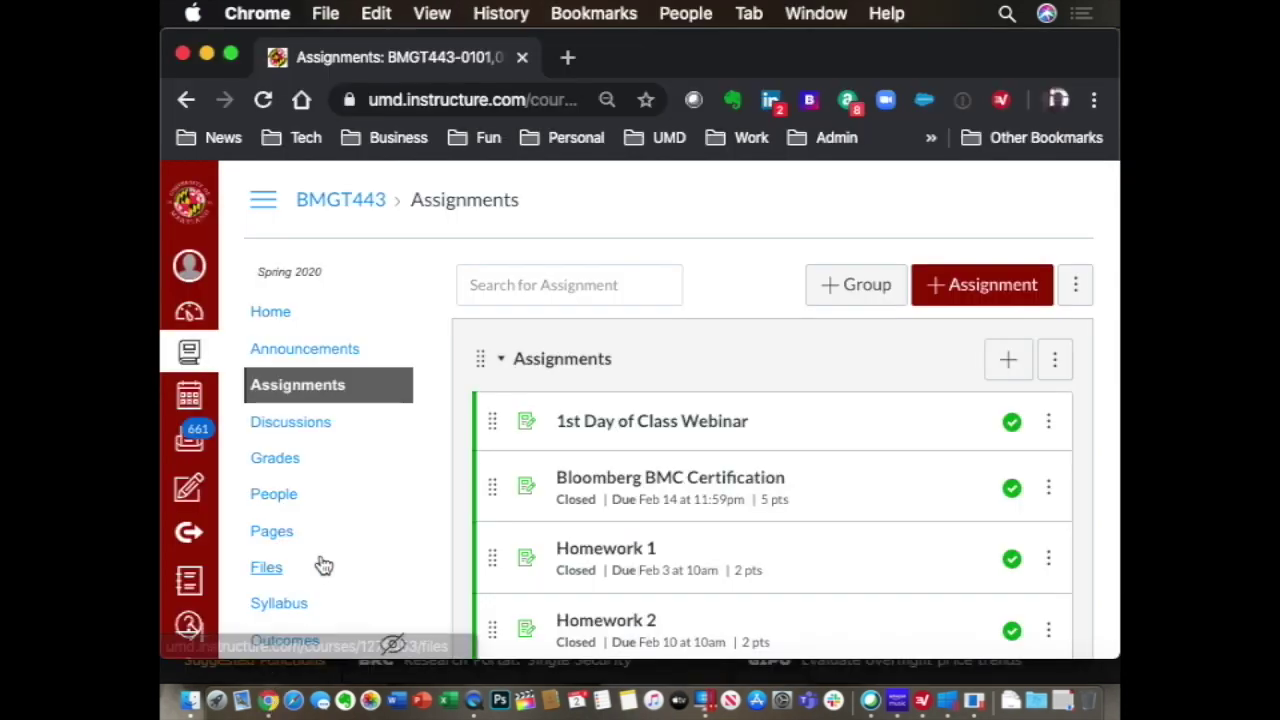
pyautogui.click(264, 568)
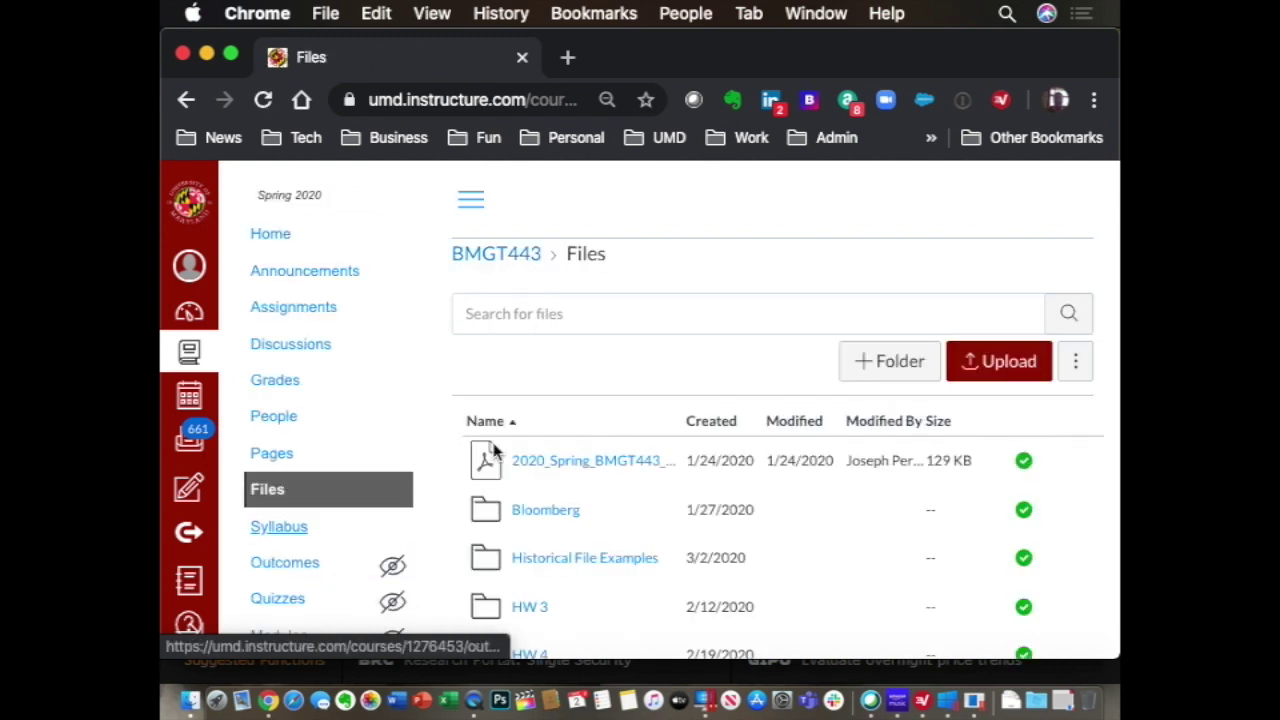
pyautogui.scroll(-5, 562, 421)
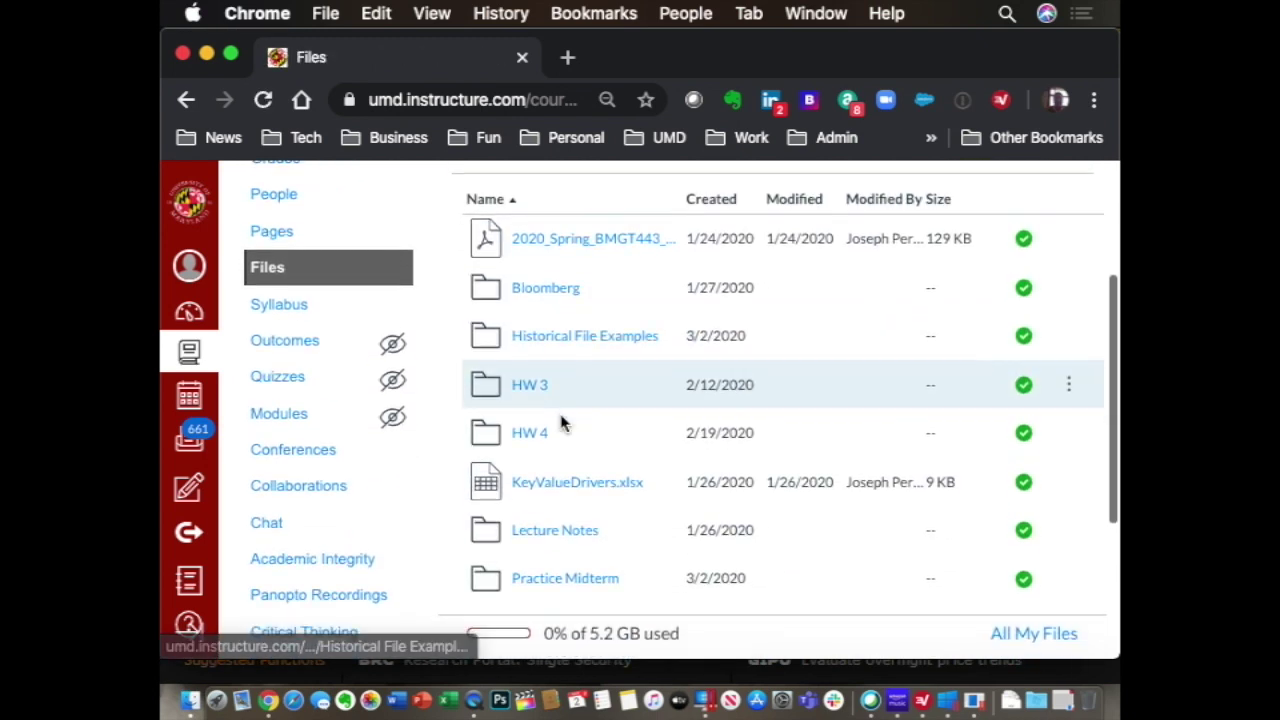
pyautogui.click(562, 578)
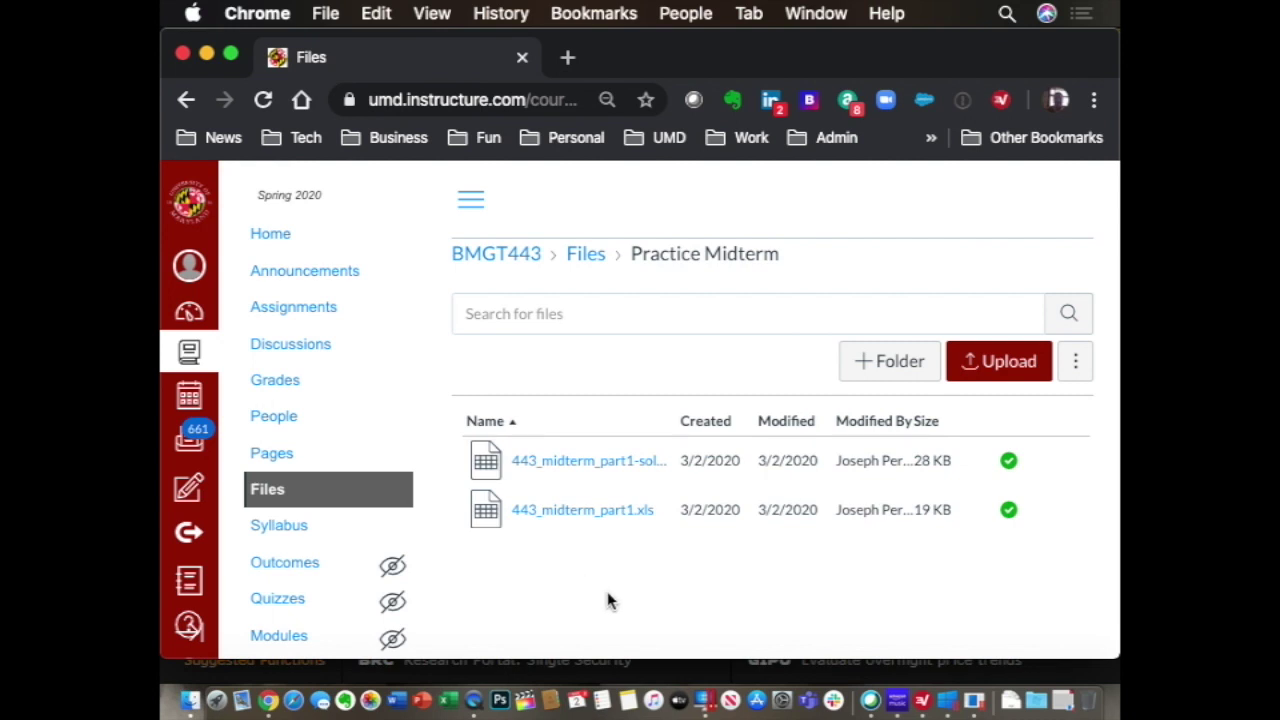
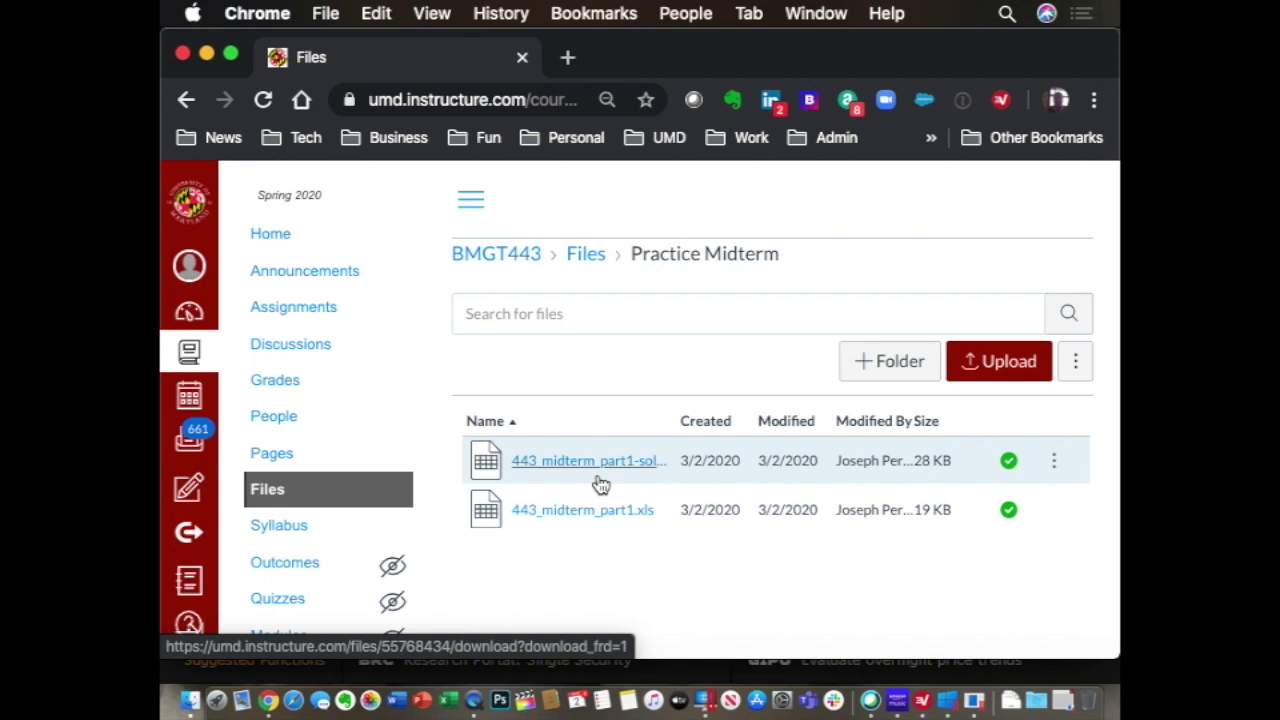
# - Return to the main BMGT443 course files and open the Historical File Examples folder
pyautogui.scroll(-2, 470, 483)
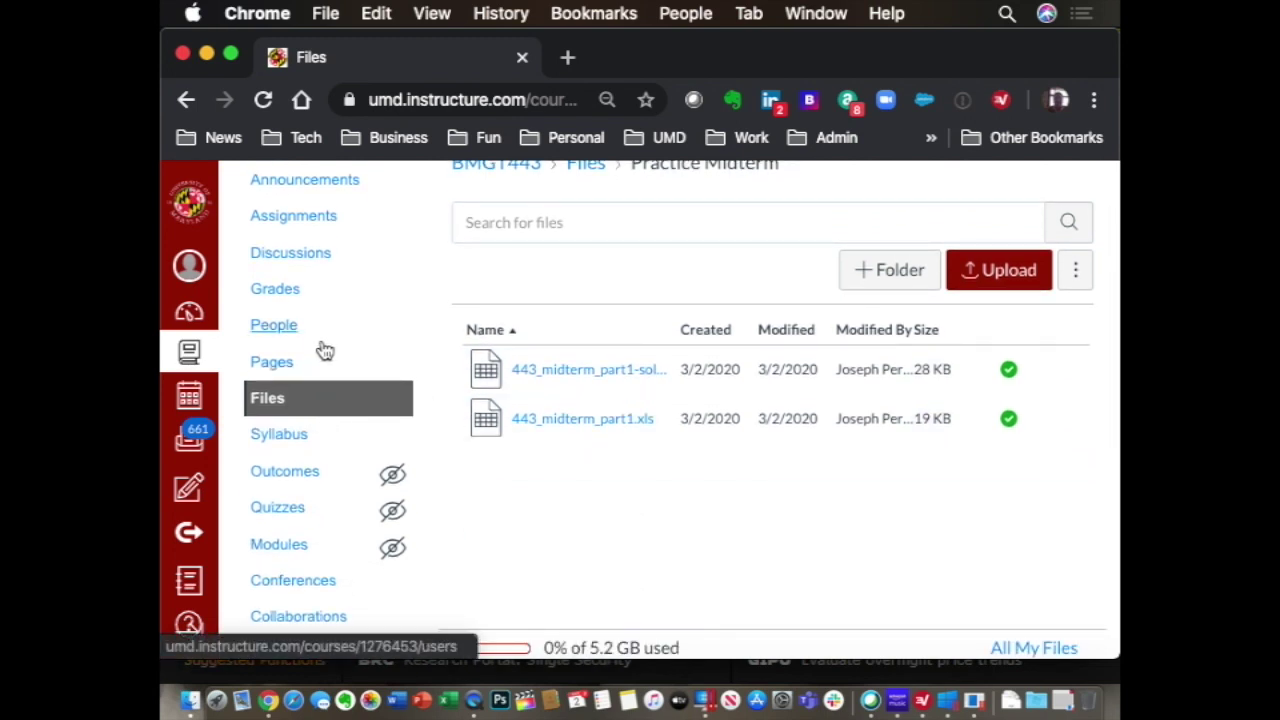
pyautogui.click(284, 416)
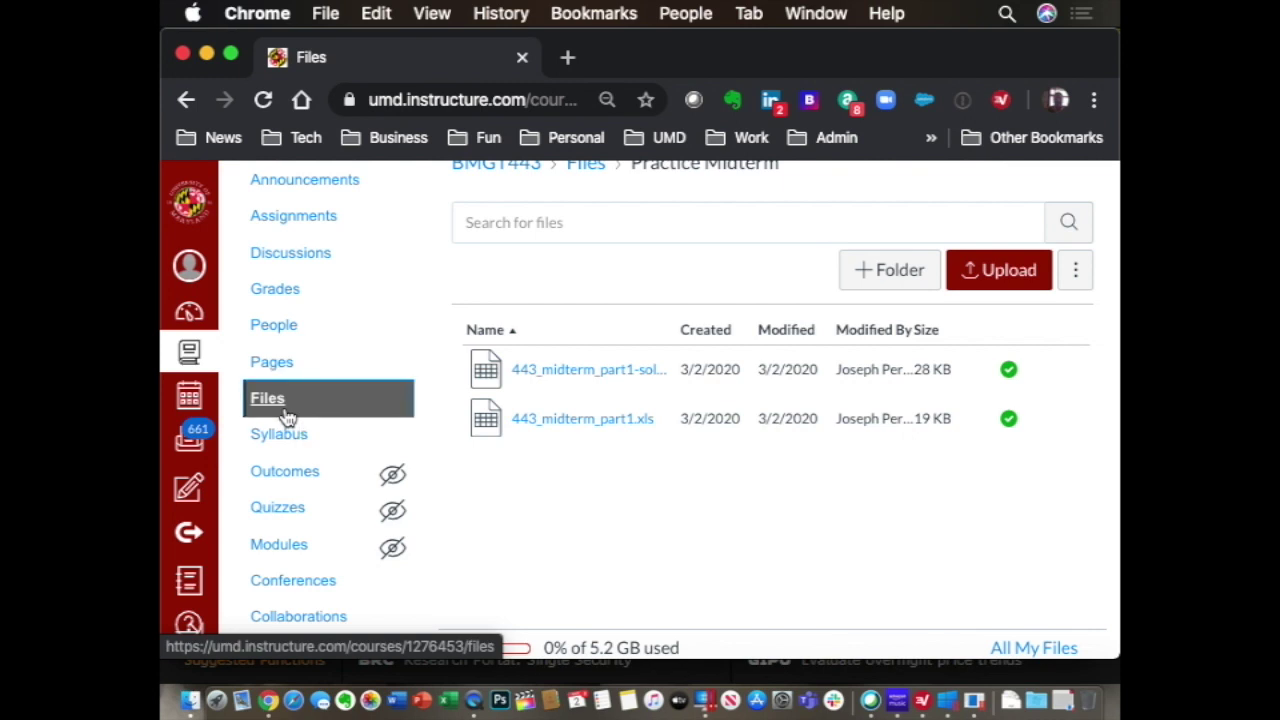
pyautogui.scroll(-2, 427, 370)
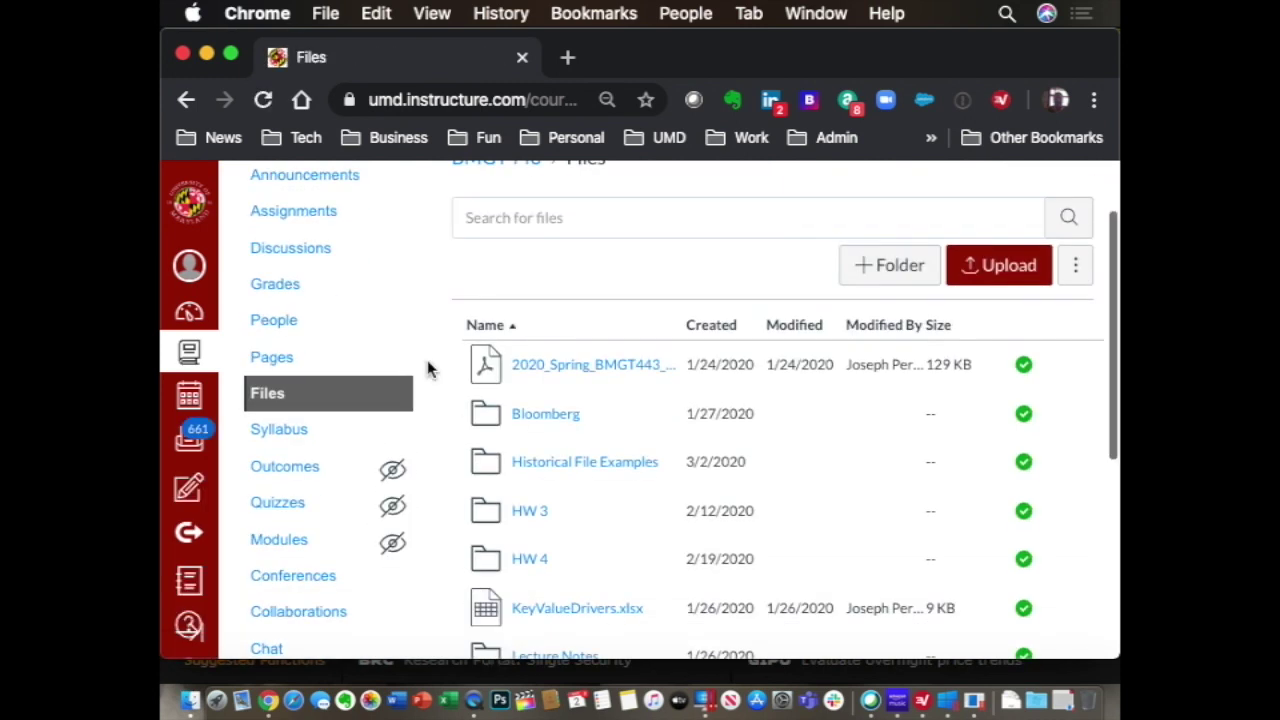
pyautogui.click(645, 465)
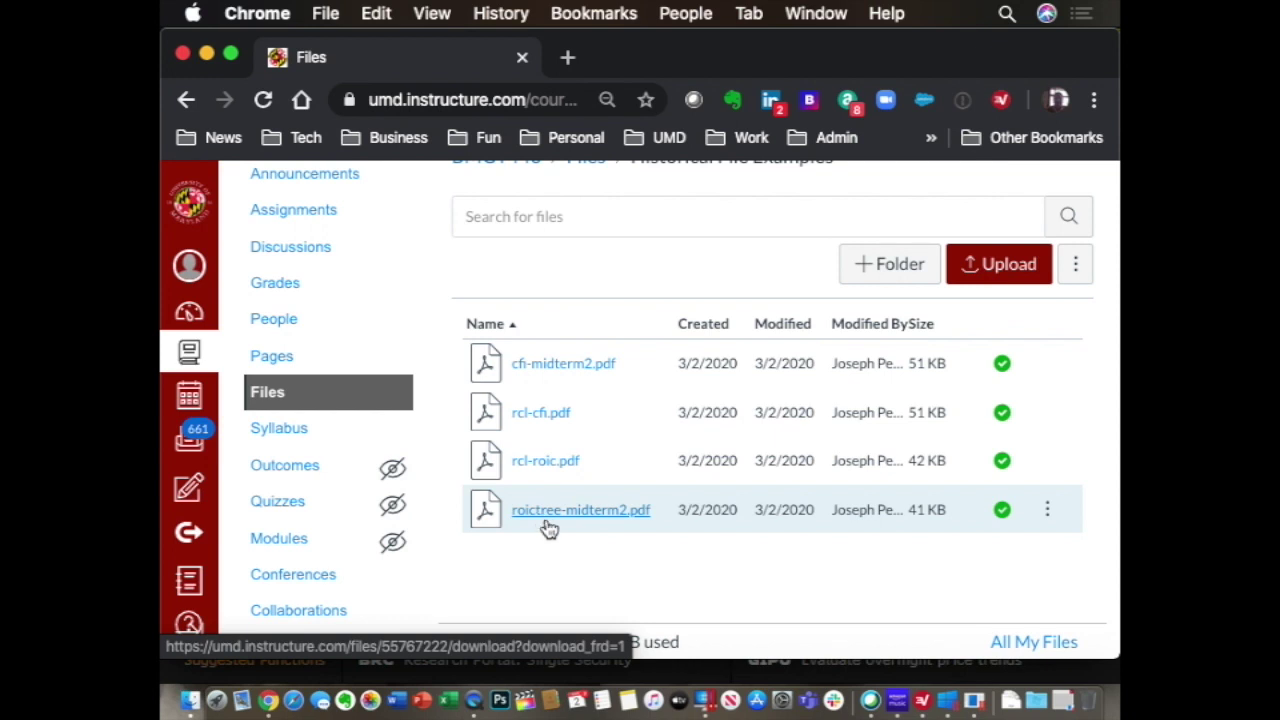
# - Preview rcl-roic.pdf and enlarge its ROIC tree by two zoom levels to make the figures readable
pyautogui.click(551, 462)
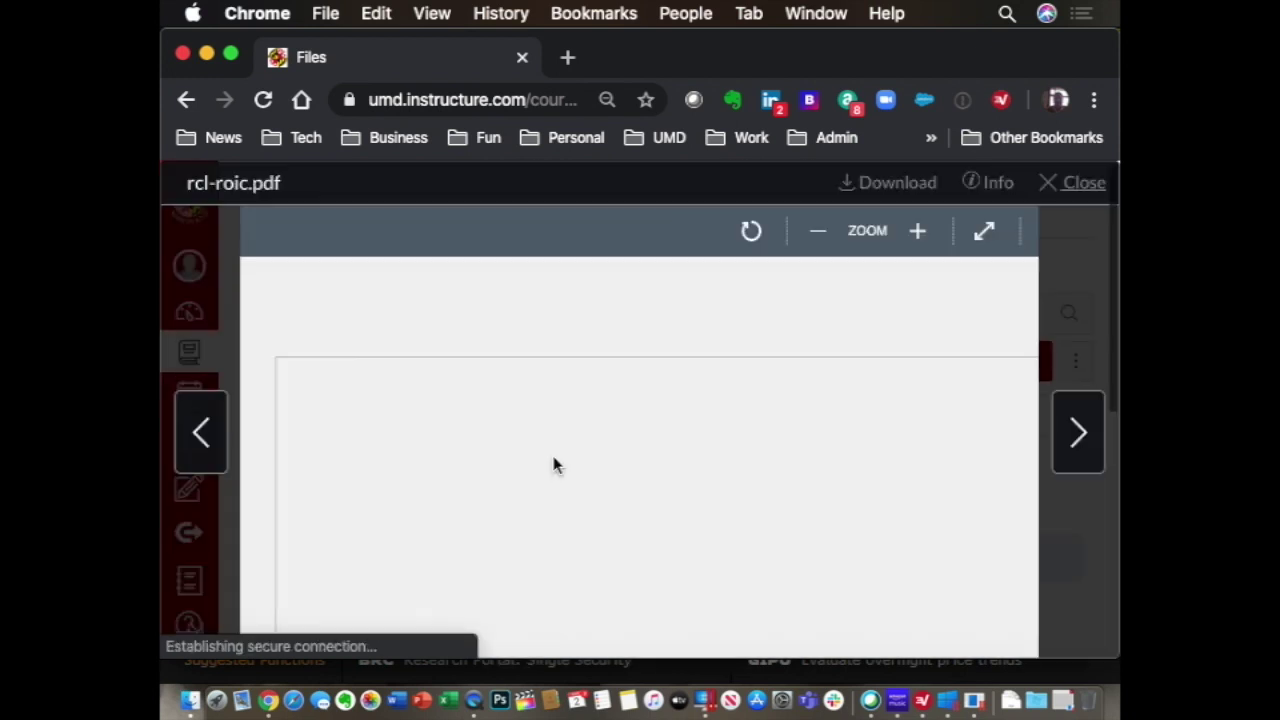
pyautogui.scroll(-2, 555, 465)
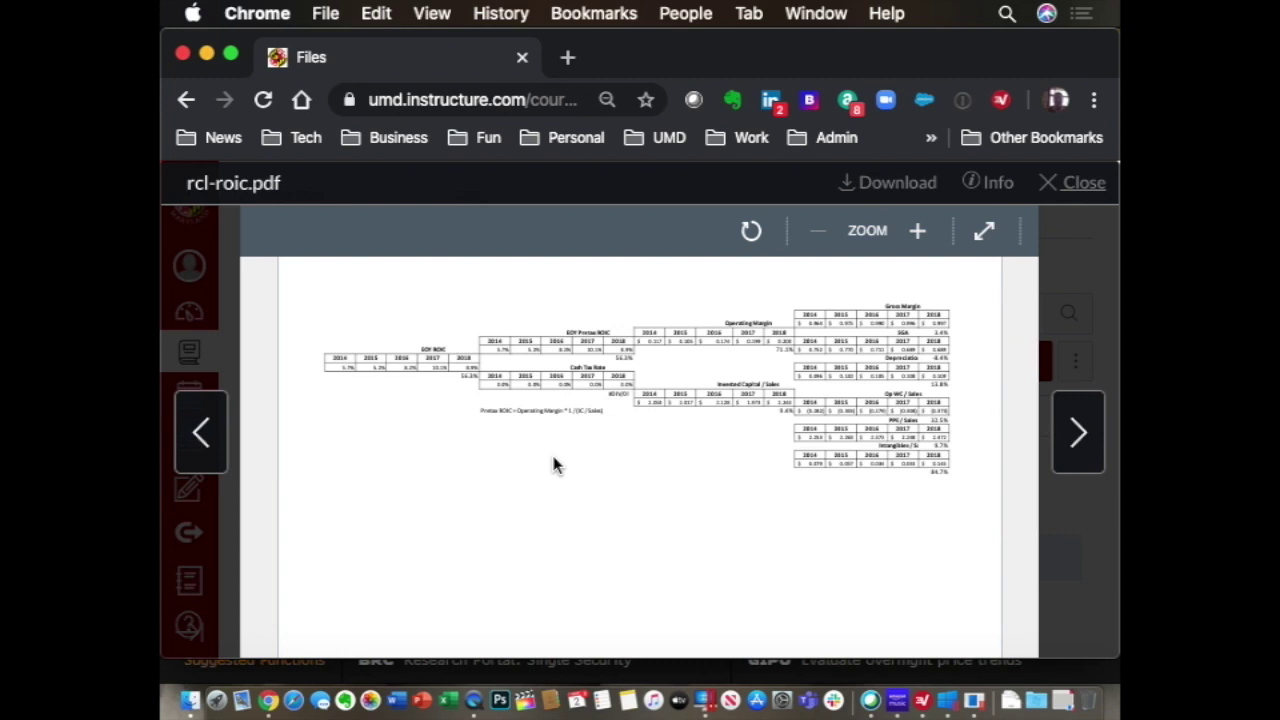
pyautogui.scroll(1, 555, 465)
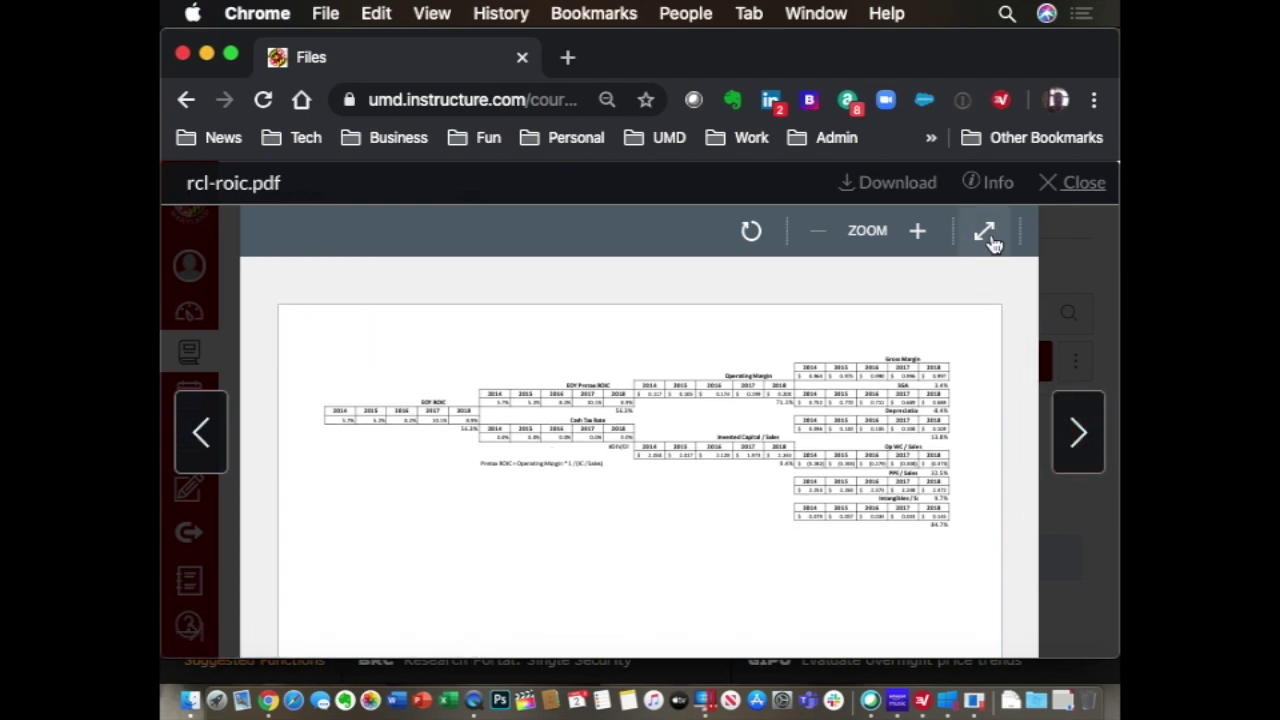
pyautogui.click(917, 243)
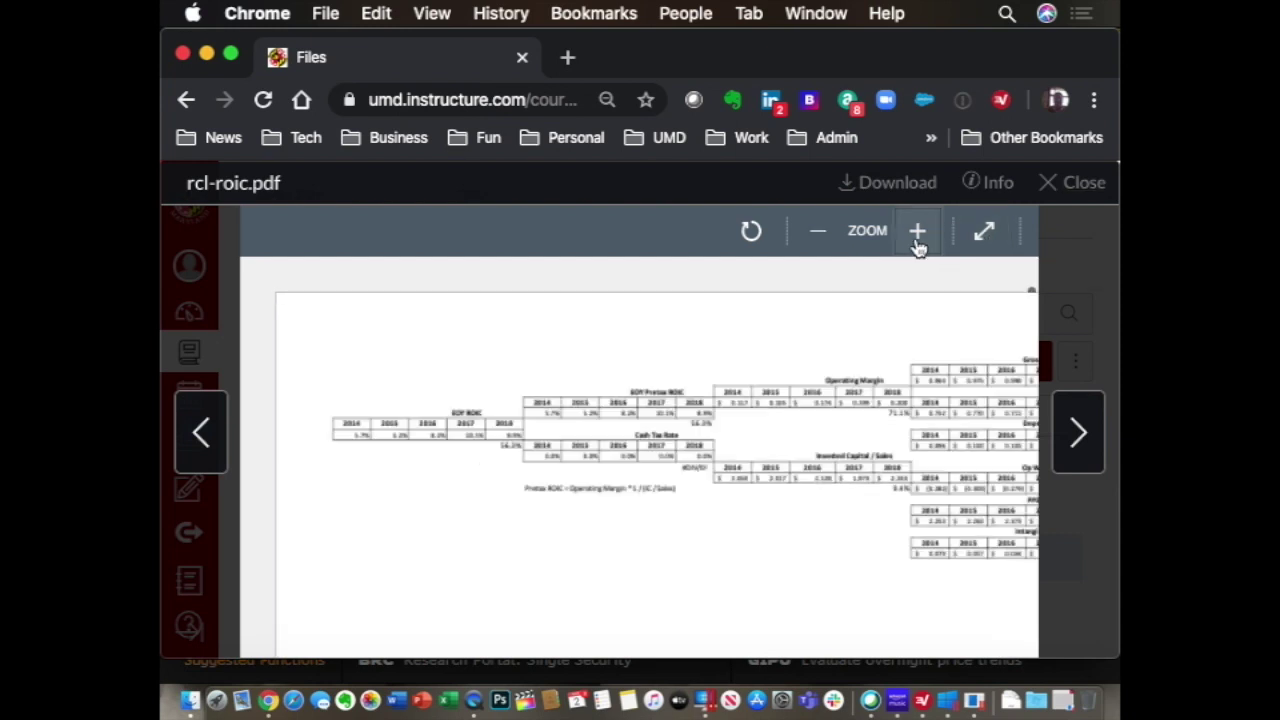
pyautogui.click(917, 240)
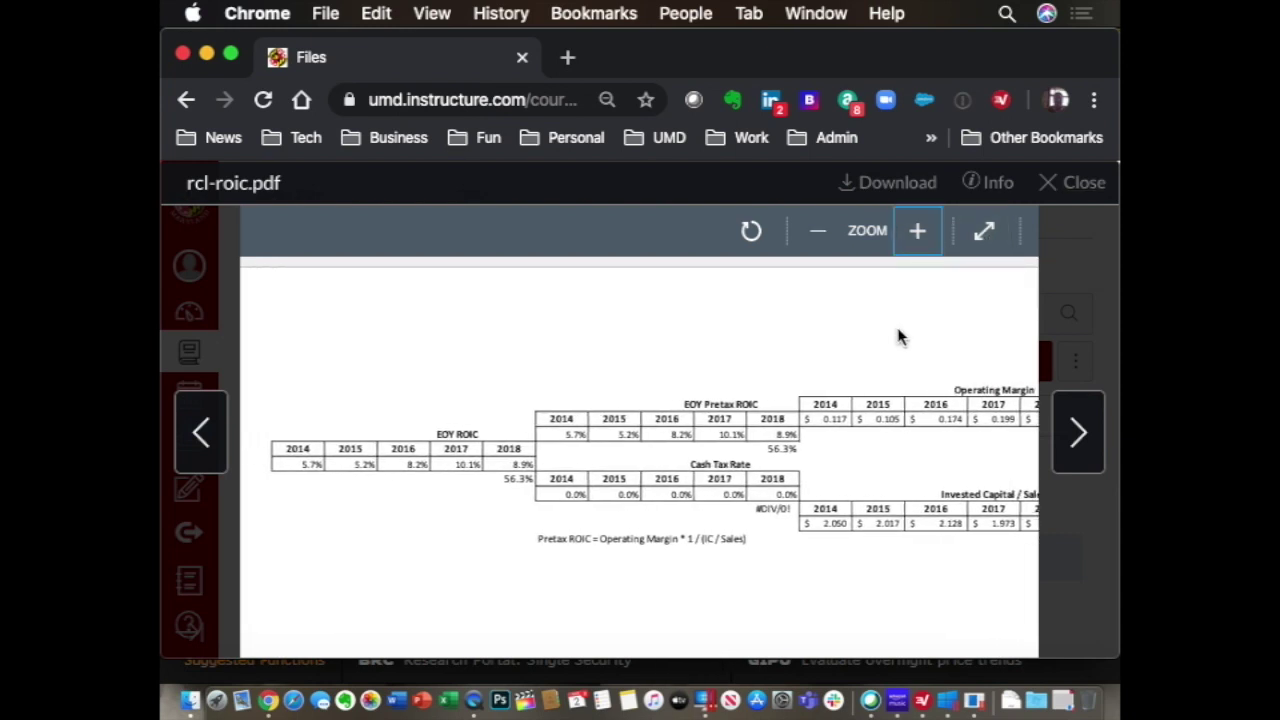